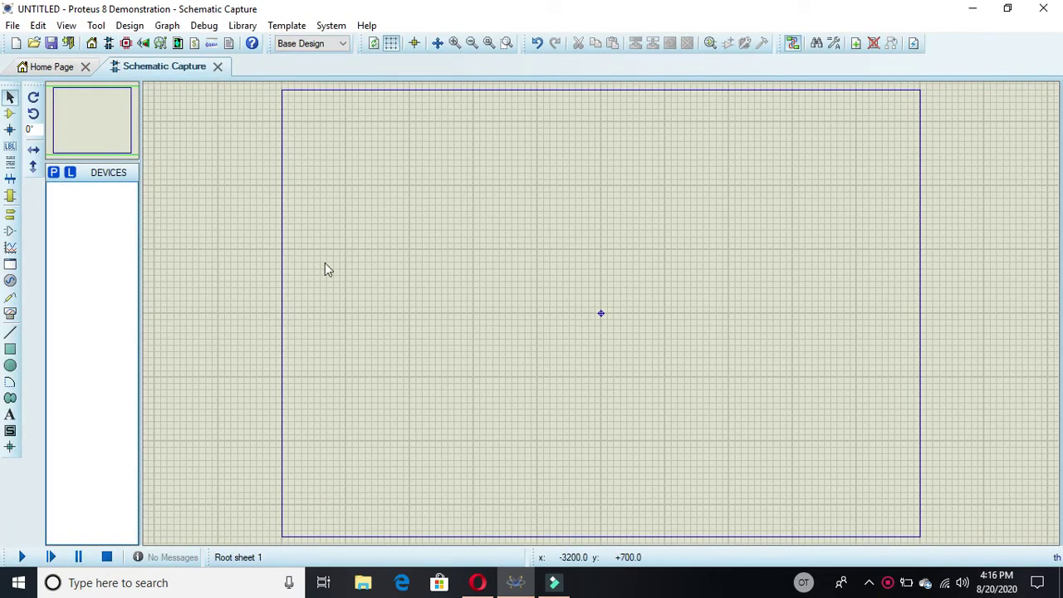
Search the device library for 7400 and add the 7400 quadruple 2-input NAND gate from the 74STD library to the device list.
left_click(54, 174)
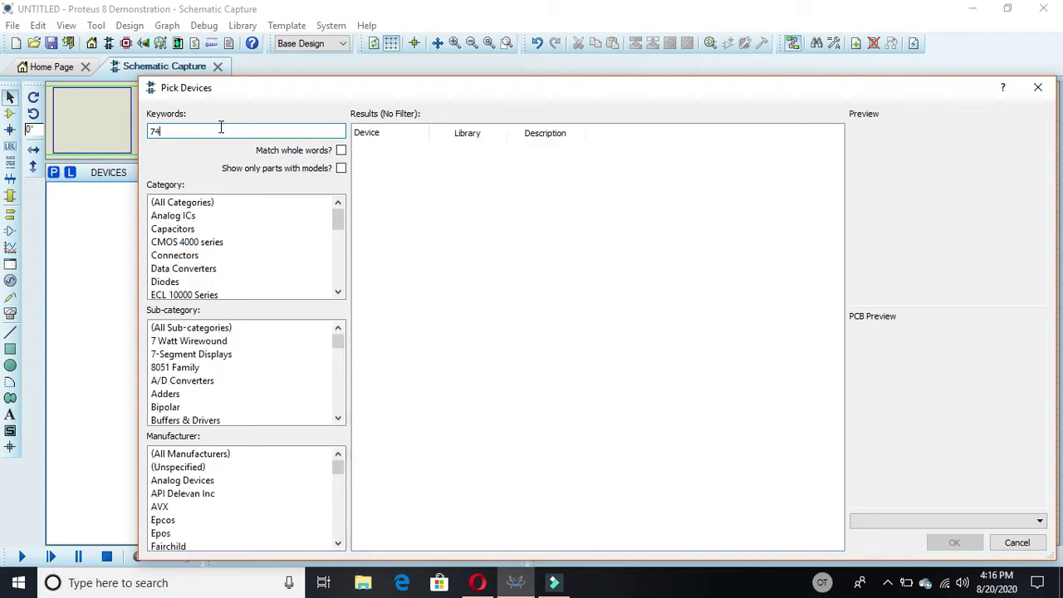
type("00")
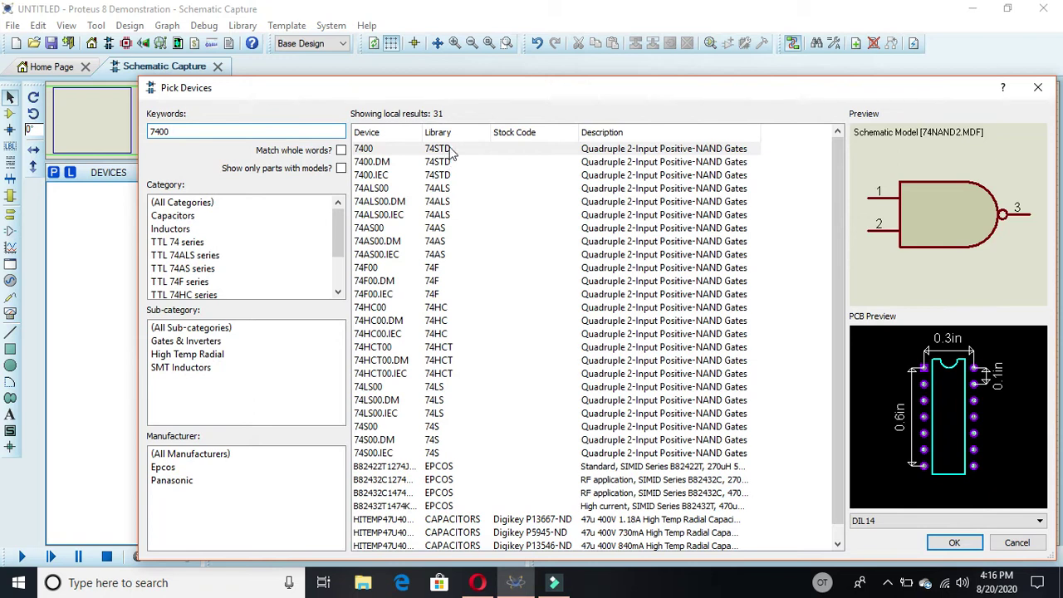
left_click(475, 149)
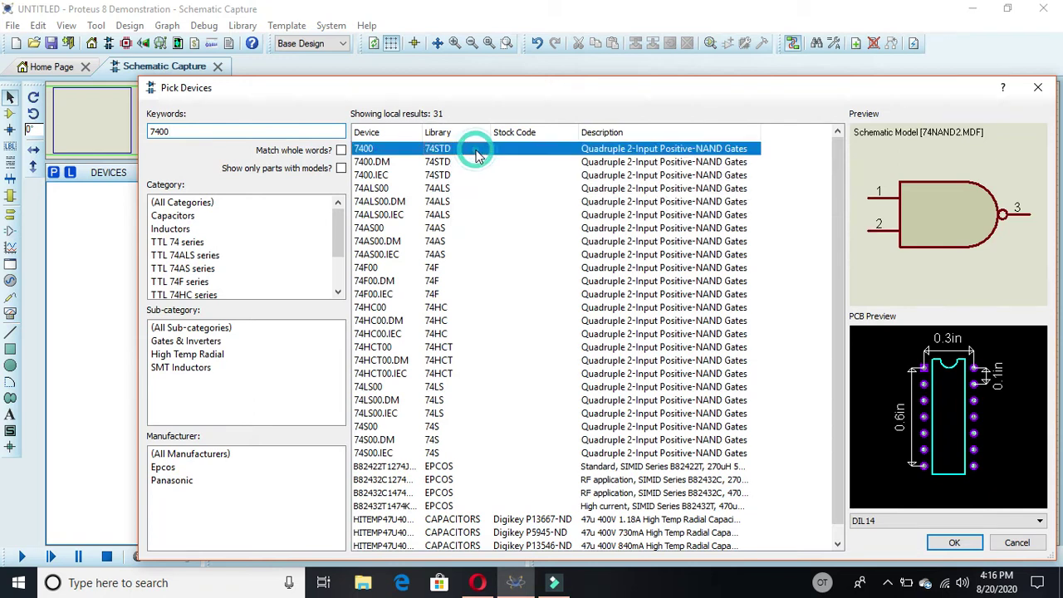
double_click(478, 156)
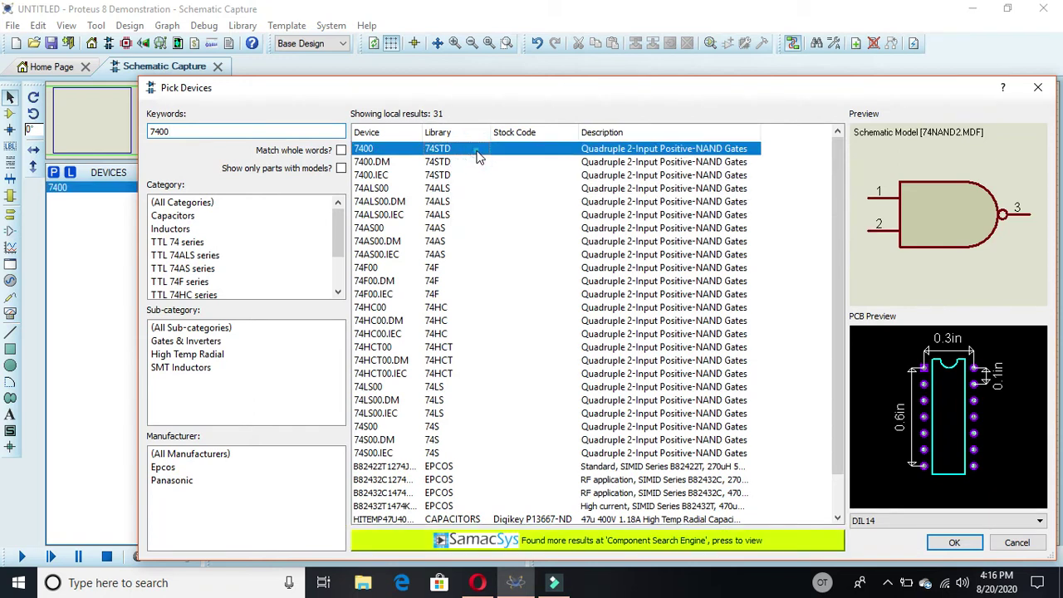
Search the device library for "logic state" and add the LOGICSTATE latched source to the device list.
double_click(160, 131)
key("BackSpace")
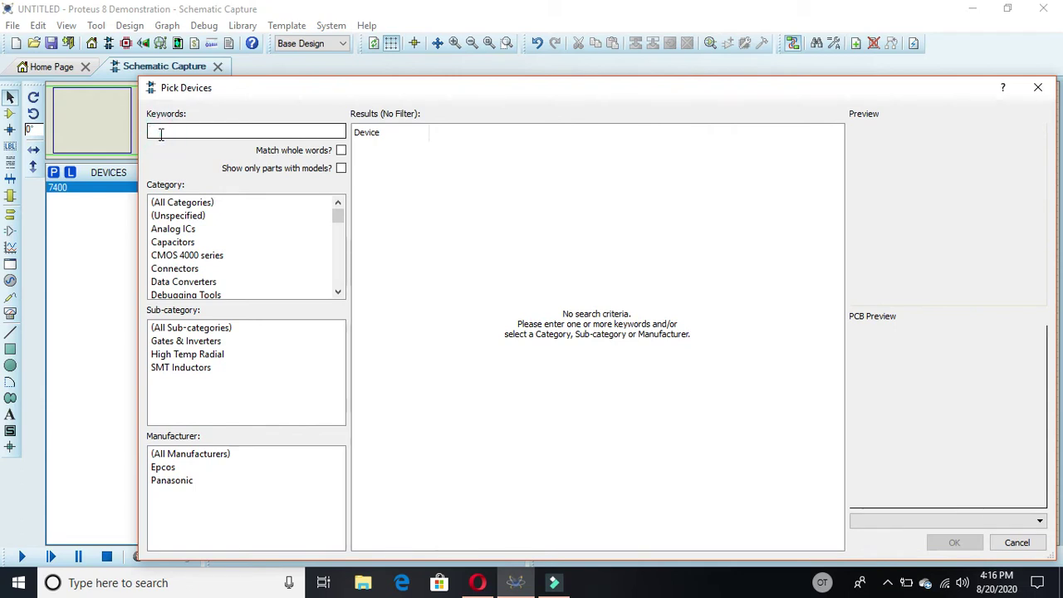
type("ogiv")
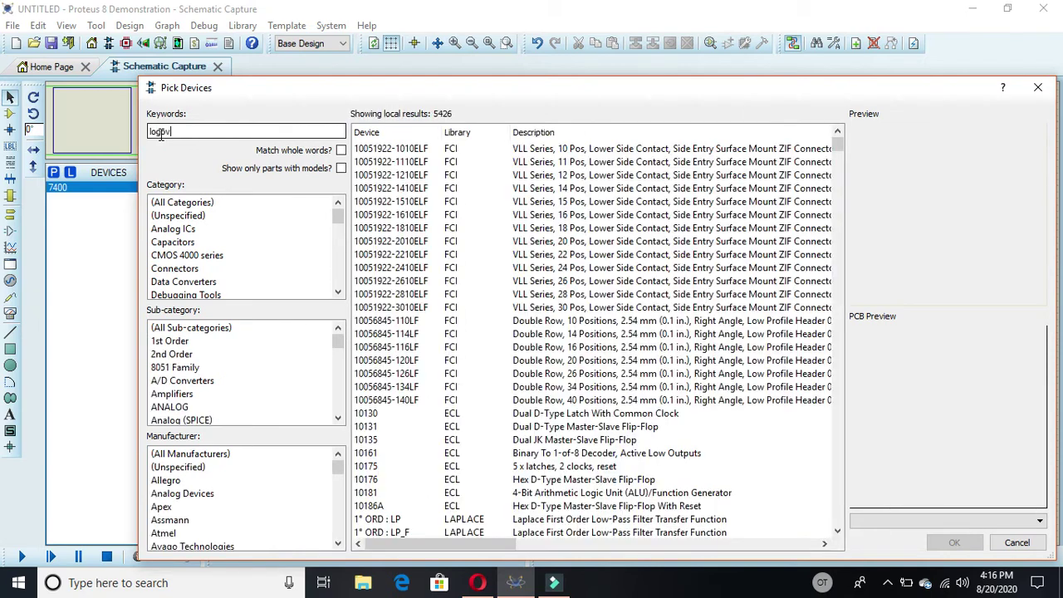
key("BackSpace")
key("BackSpace")
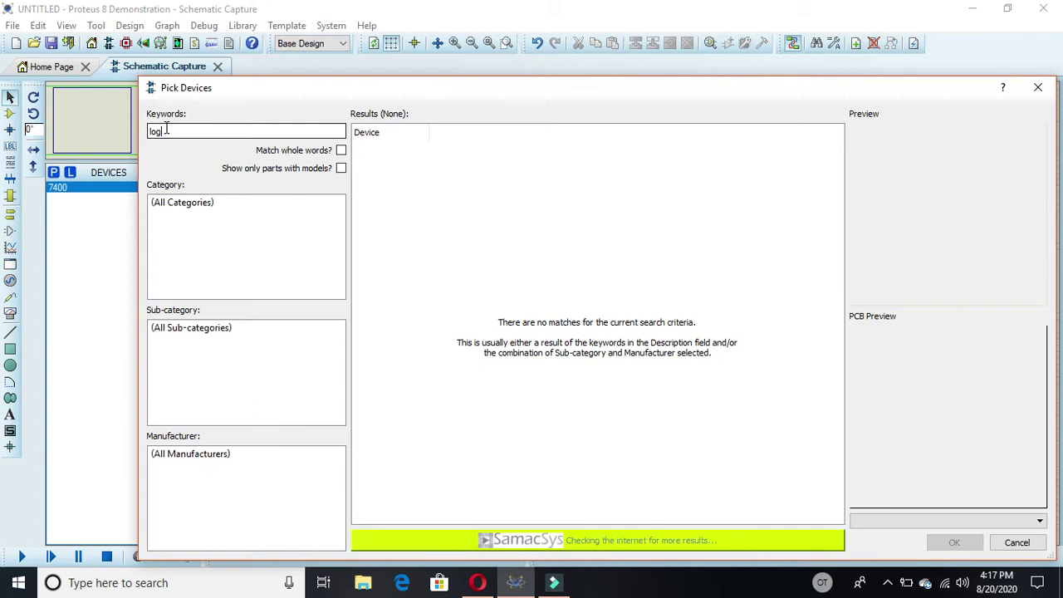
type("og")
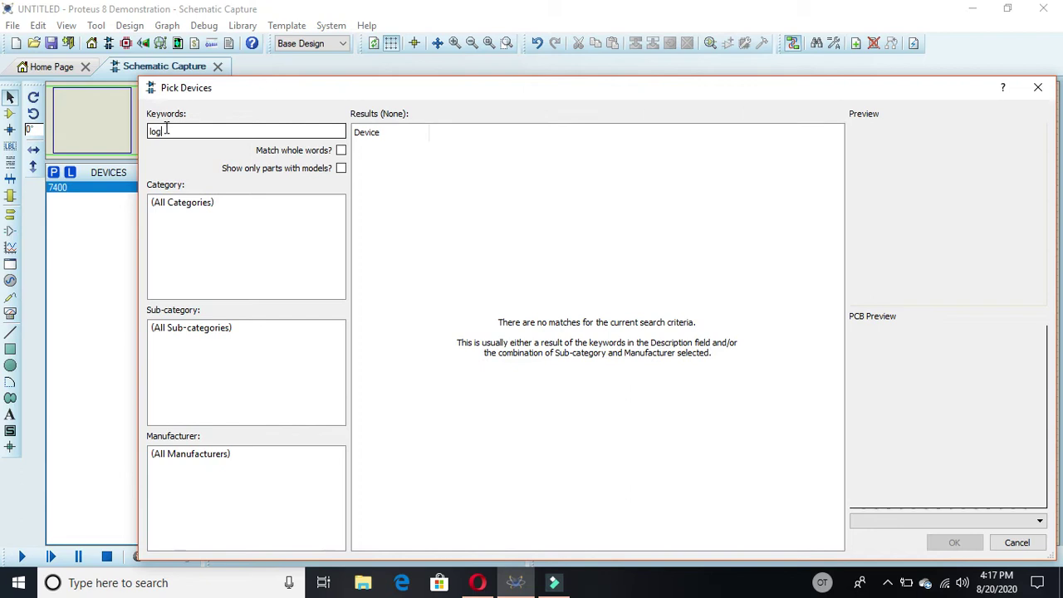
type("ic")
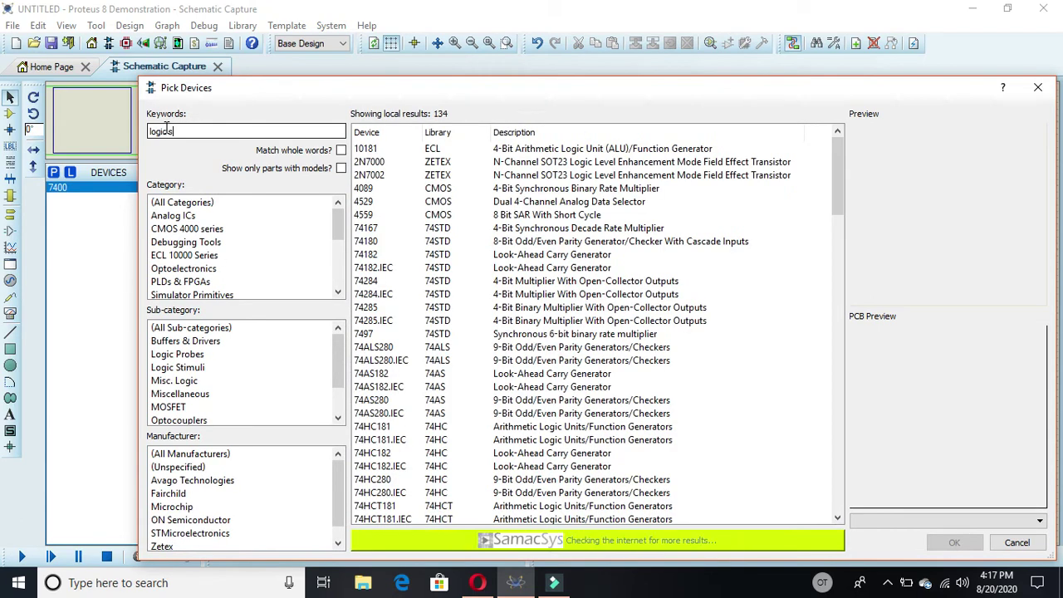
type(" state")
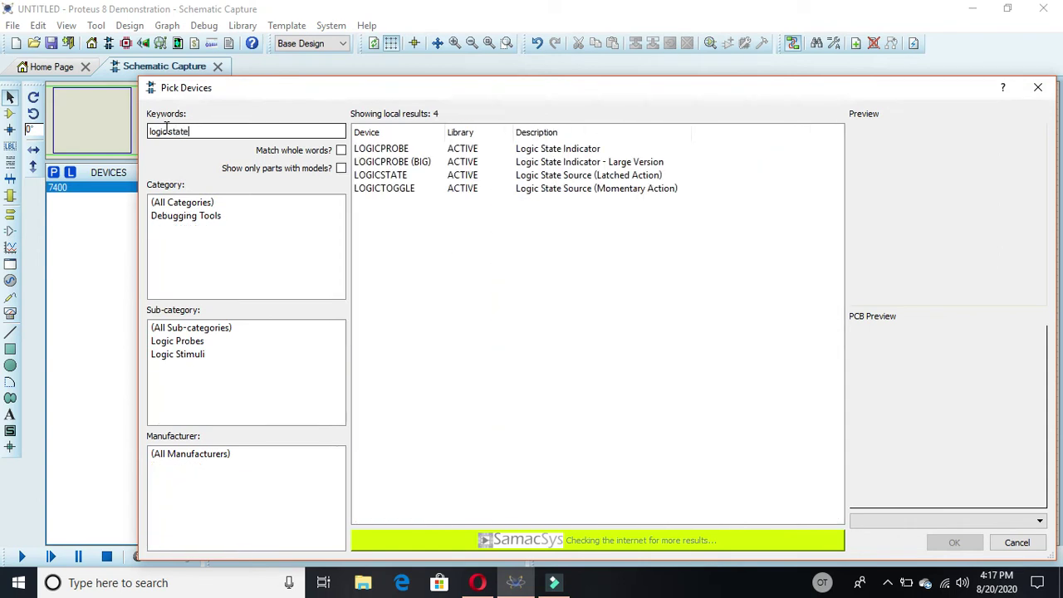
double_click(383, 177)
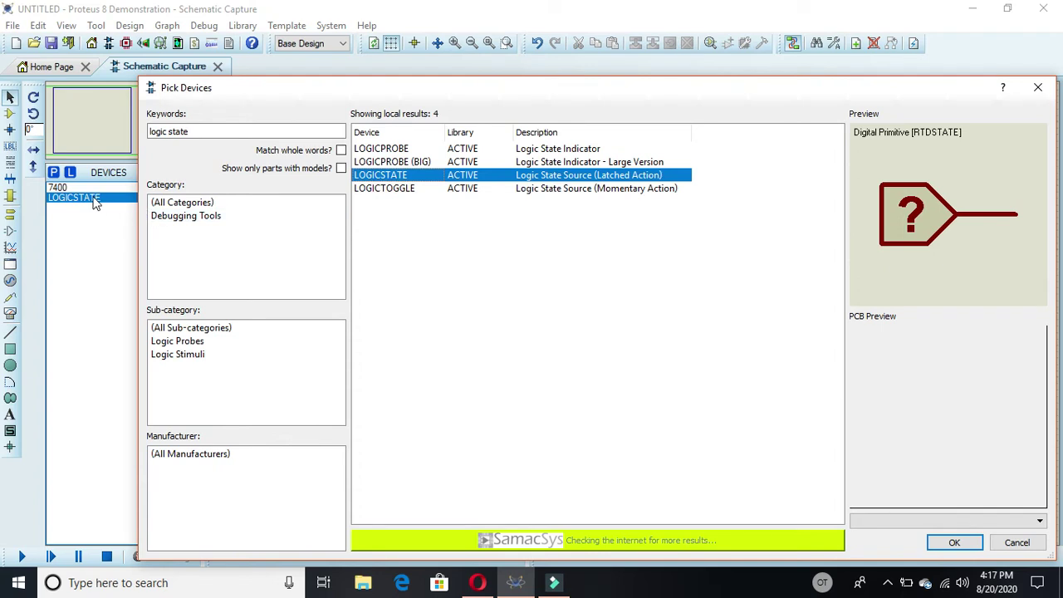
Add LOGICPROBE (BIG) to the device list and finish picking devices.
left_click(368, 165)
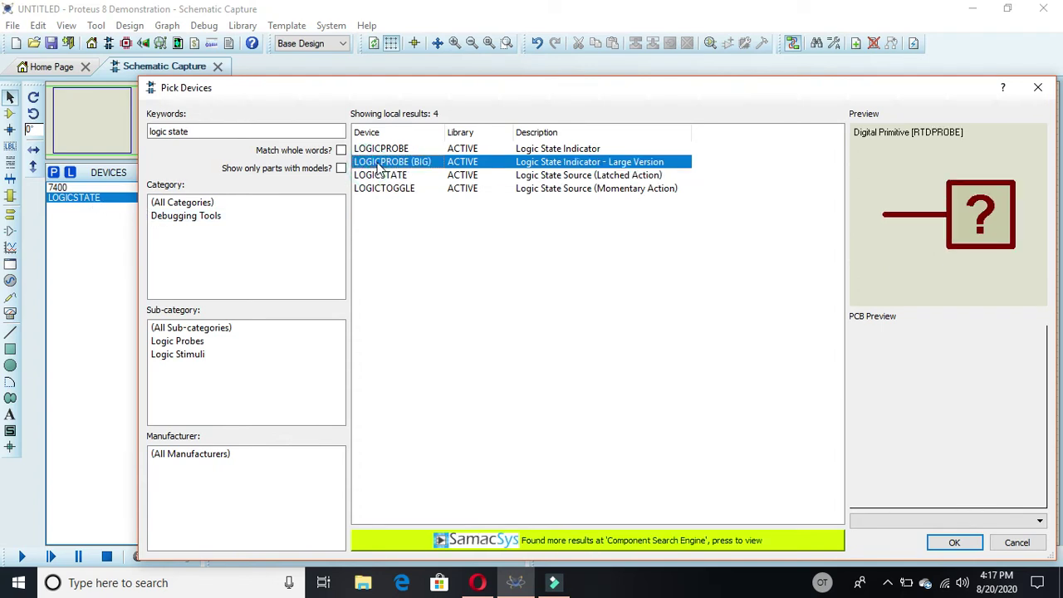
double_click(381, 165)
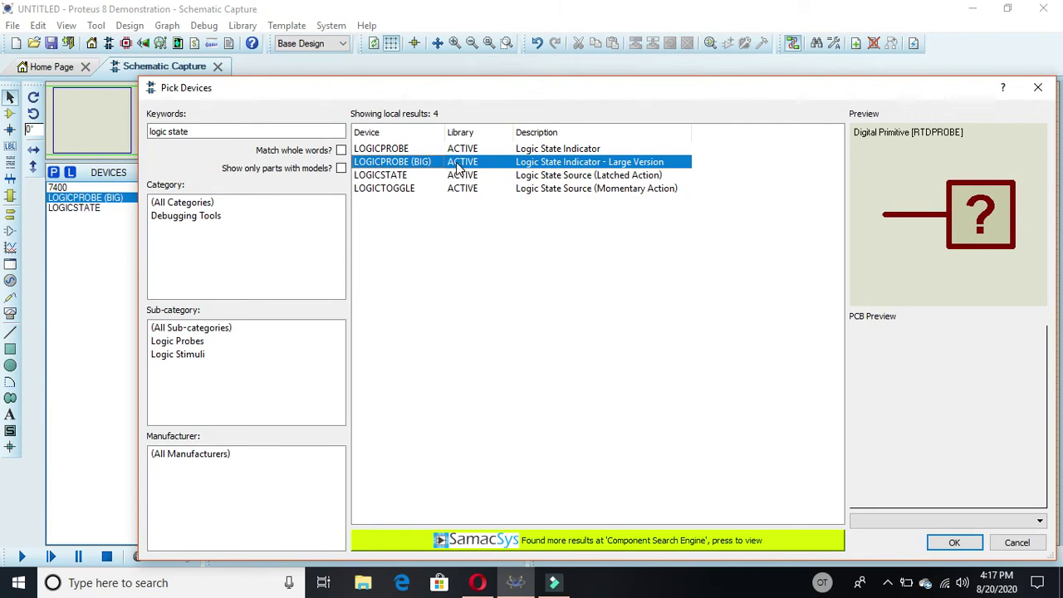
left_click(953, 542)
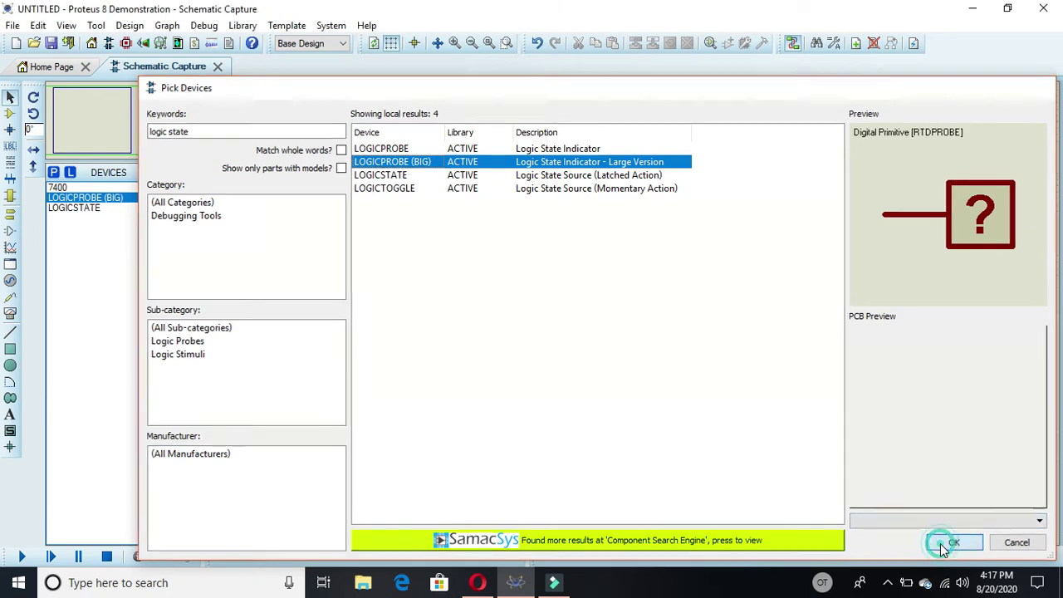
Place four 7400 NAND gates in a diamond arrangement in the upper-left part of the sheet.
double_click(51, 188)
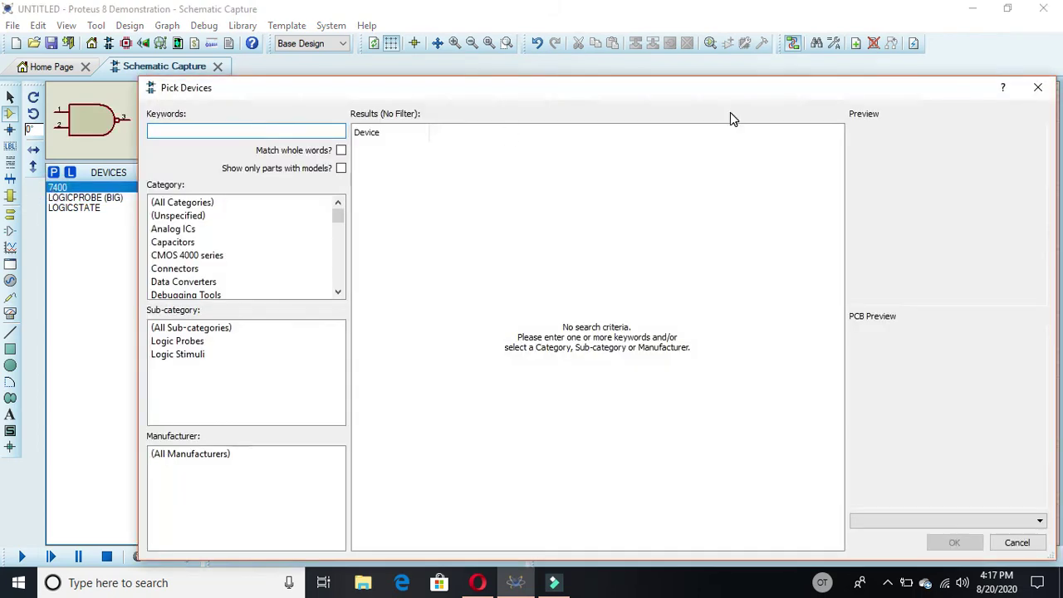
left_click(1036, 88)
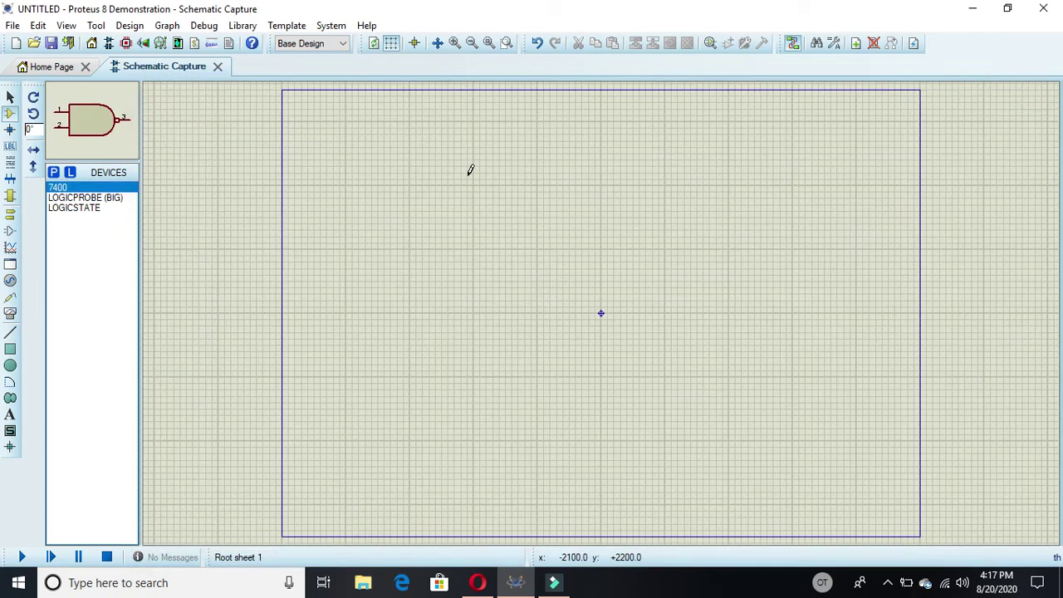
left_click(386, 161)
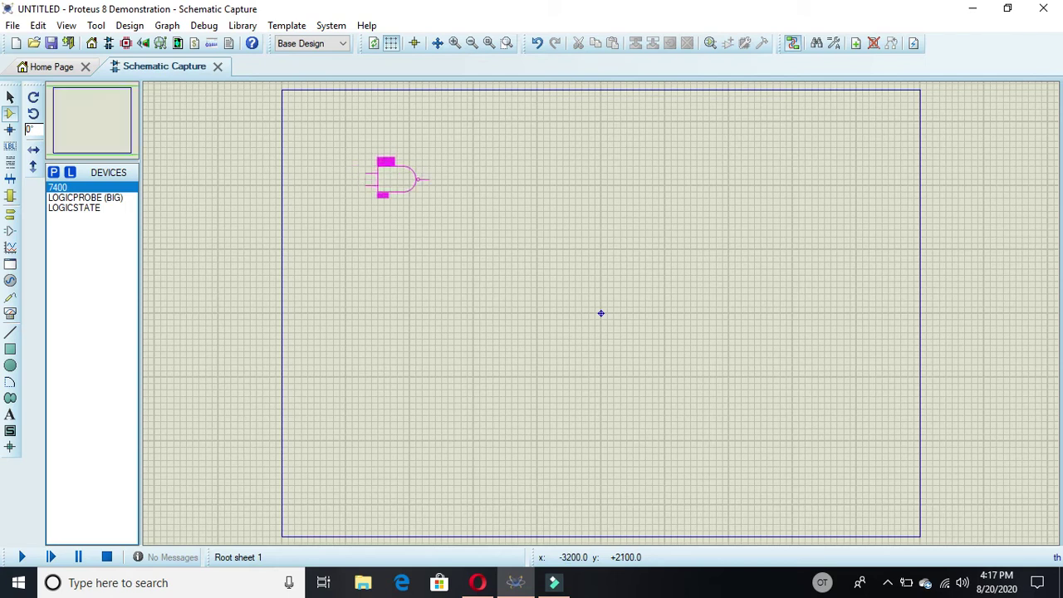
left_click(378, 211)
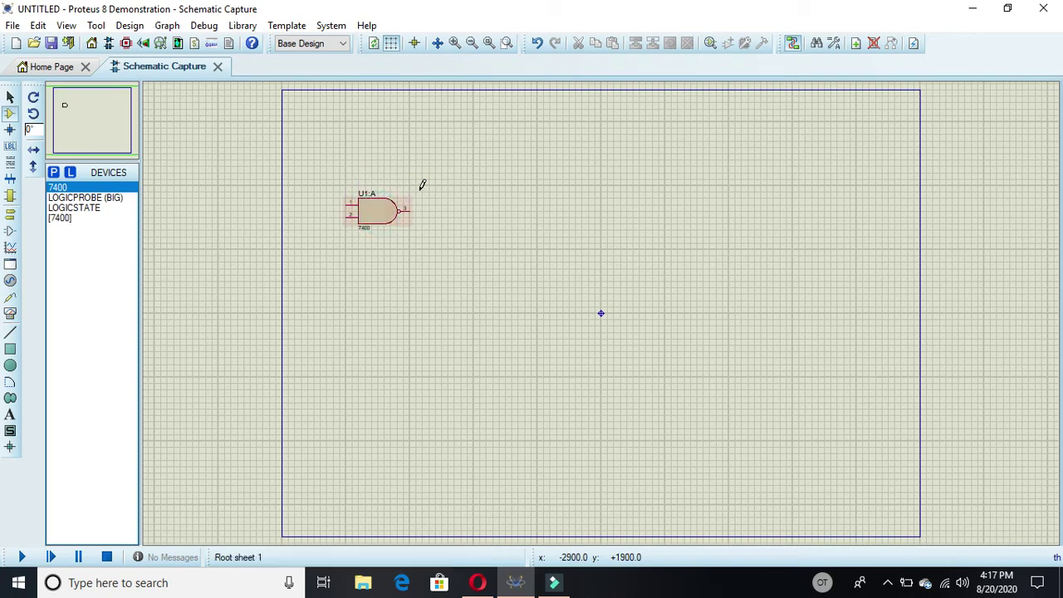
left_click(462, 158)
left_click(461, 159)
left_click(449, 259)
left_click(448, 260)
left_click(541, 203)
left_click(542, 213)
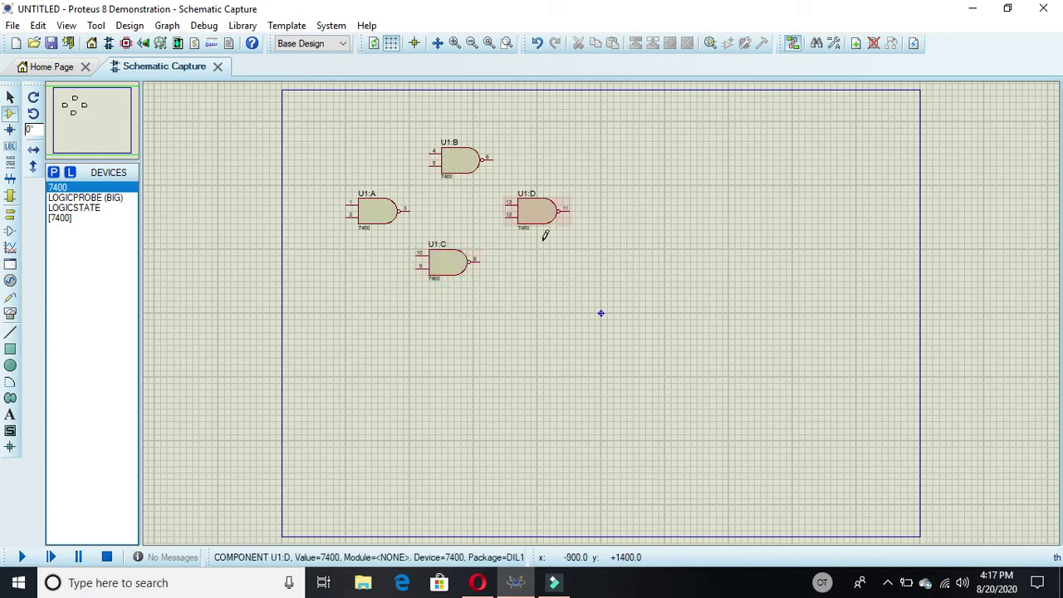
Place five more 7400 NAND gates: one below the diamond, two stacked to its right, one at lower right and one at far right.
left_click(541, 320)
left_click(541, 328)
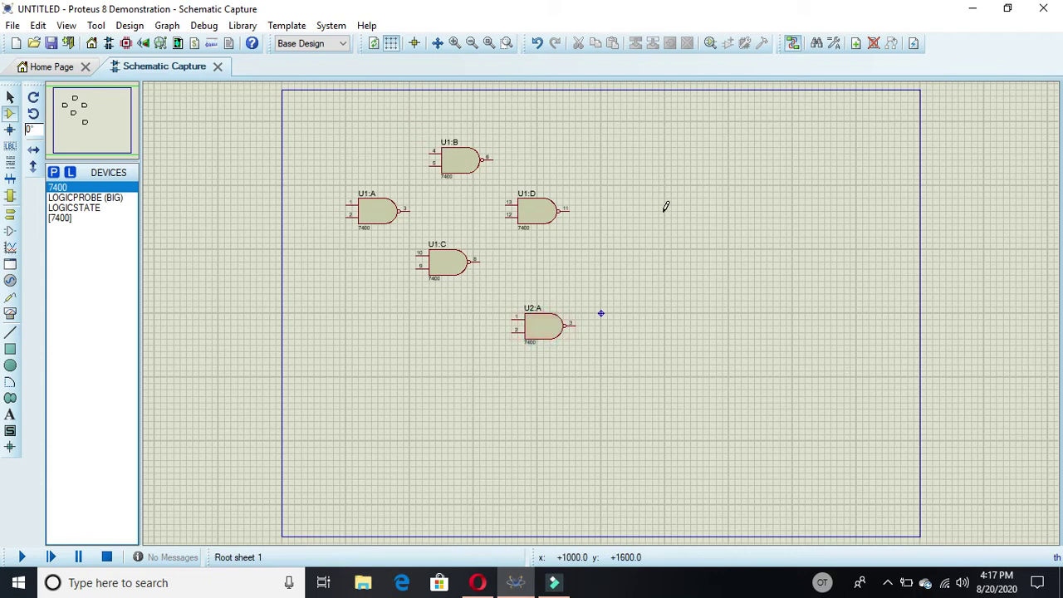
left_click(640, 157)
left_click(640, 168)
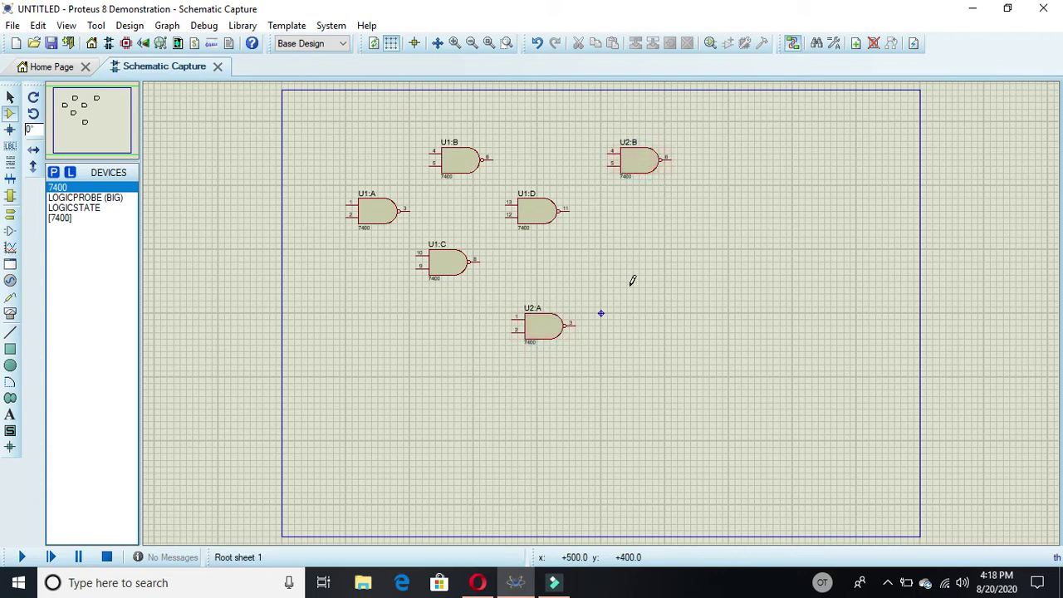
left_click(640, 286)
left_click(638, 298)
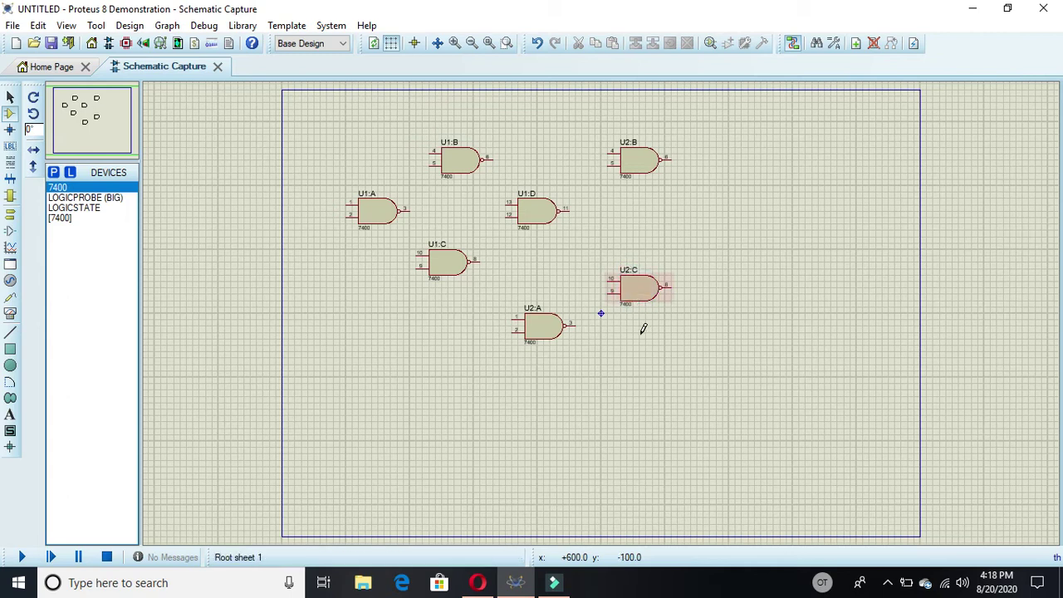
left_click(705, 391)
left_click(705, 402)
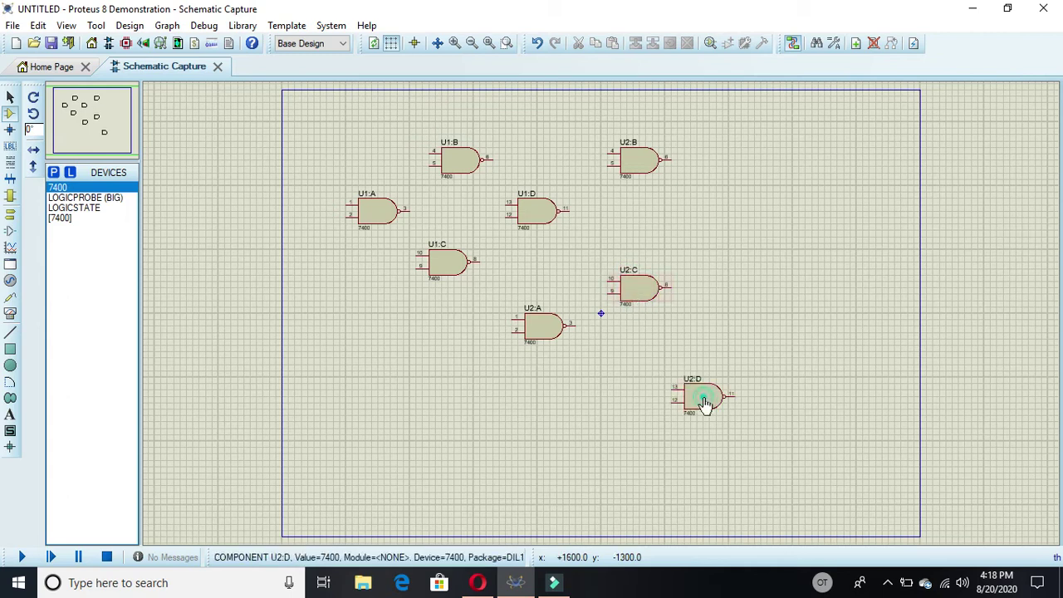
left_click(760, 221)
left_click(762, 228)
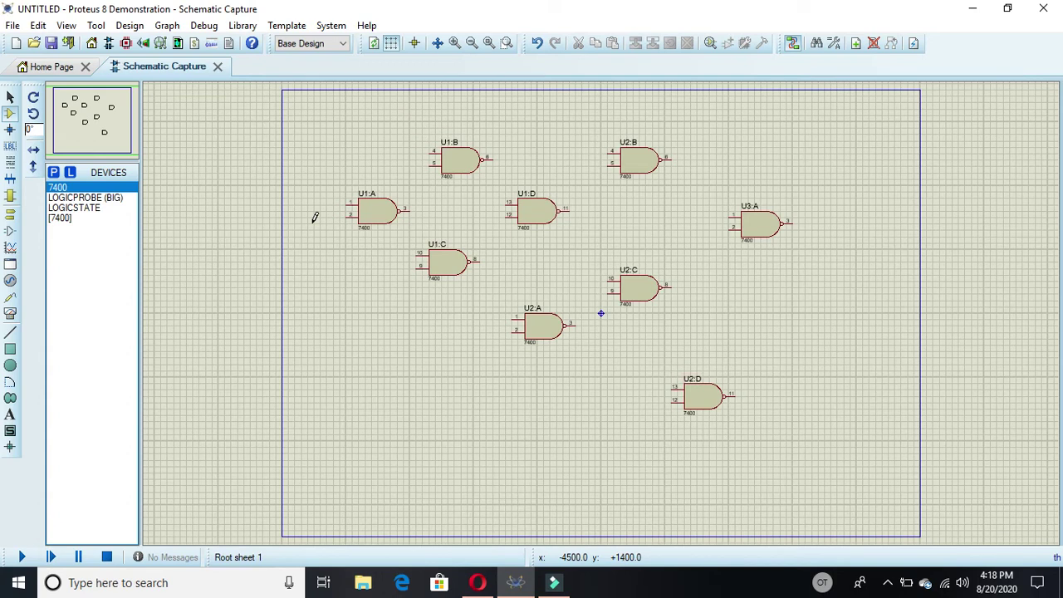
Place three LOGICSTATE inputs one above another along the sheet's left edge, beside the NAND gates.
left_click(91, 209)
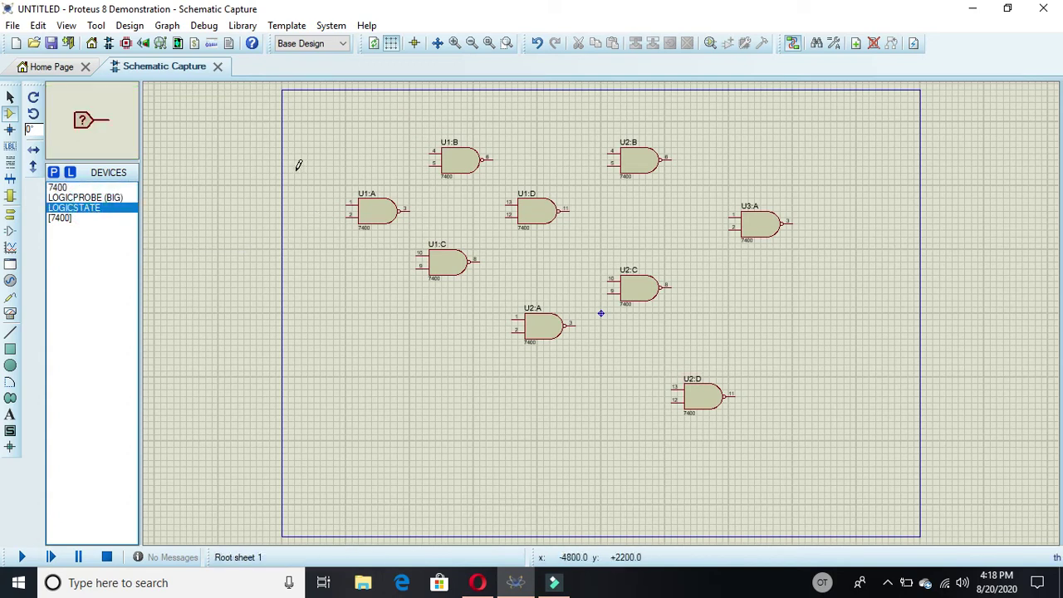
left_click(298, 169)
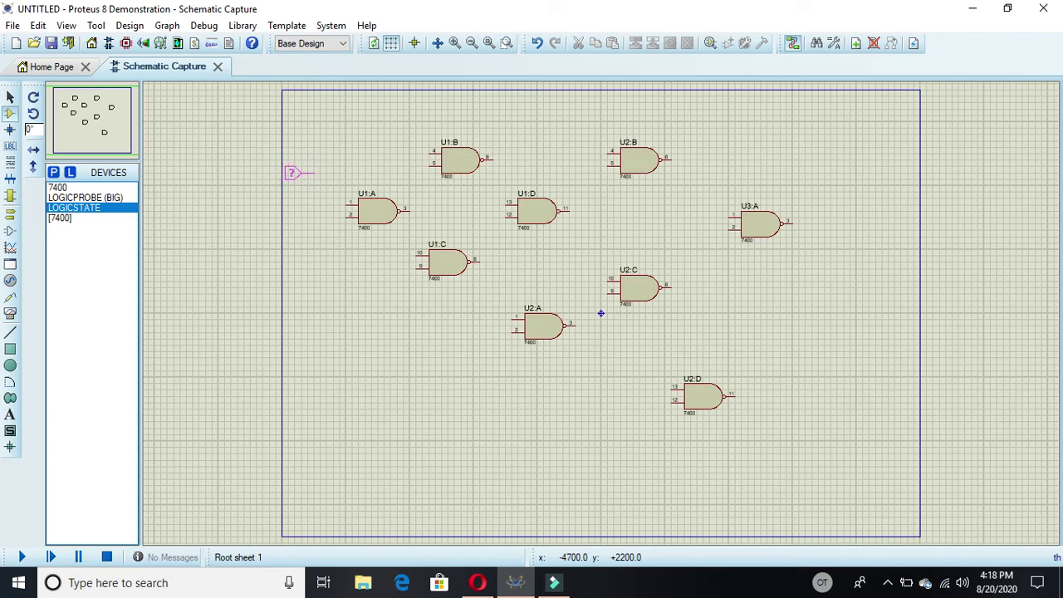
left_click(298, 166)
left_click(297, 270)
left_click(309, 267)
left_click(296, 234)
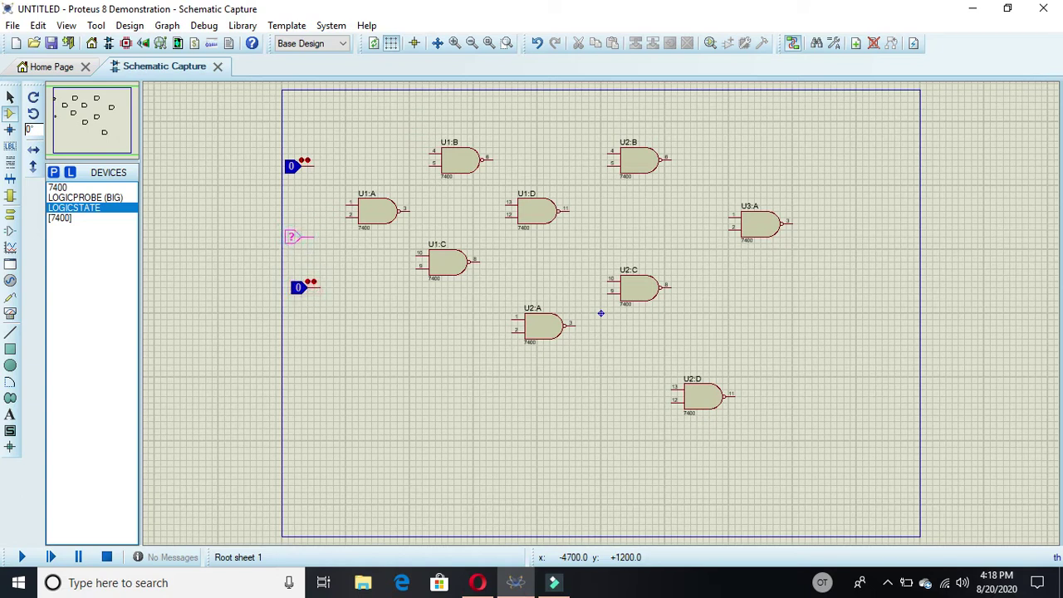
left_click(298, 237)
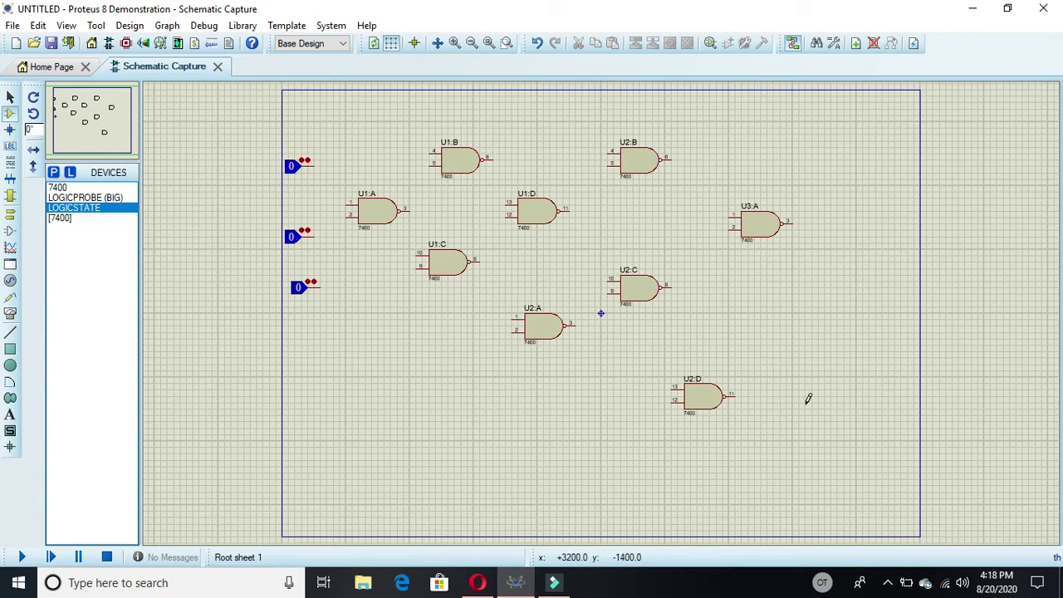
Wire the upper logic state to U1:A pin 1, and the middle one to U1:A pin 2 and U1:C pin 9.
left_click(314, 164)
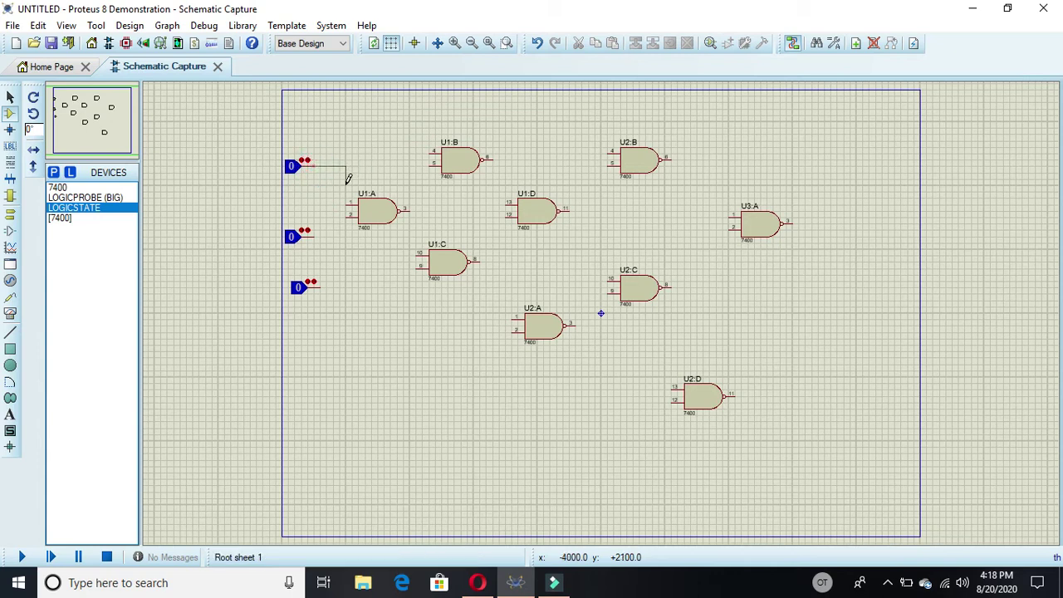
left_click(348, 199)
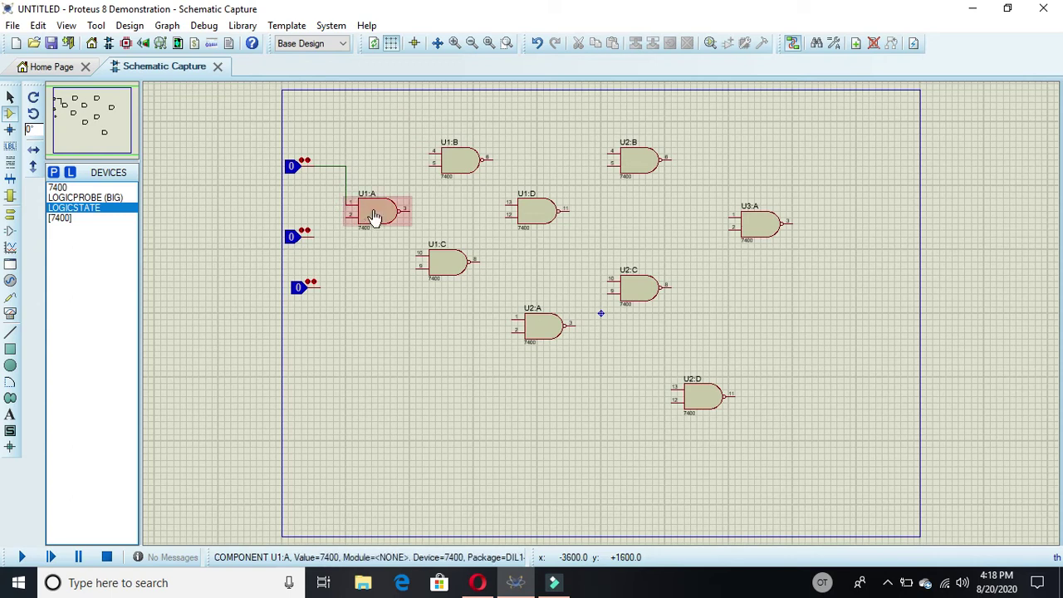
left_click(316, 235)
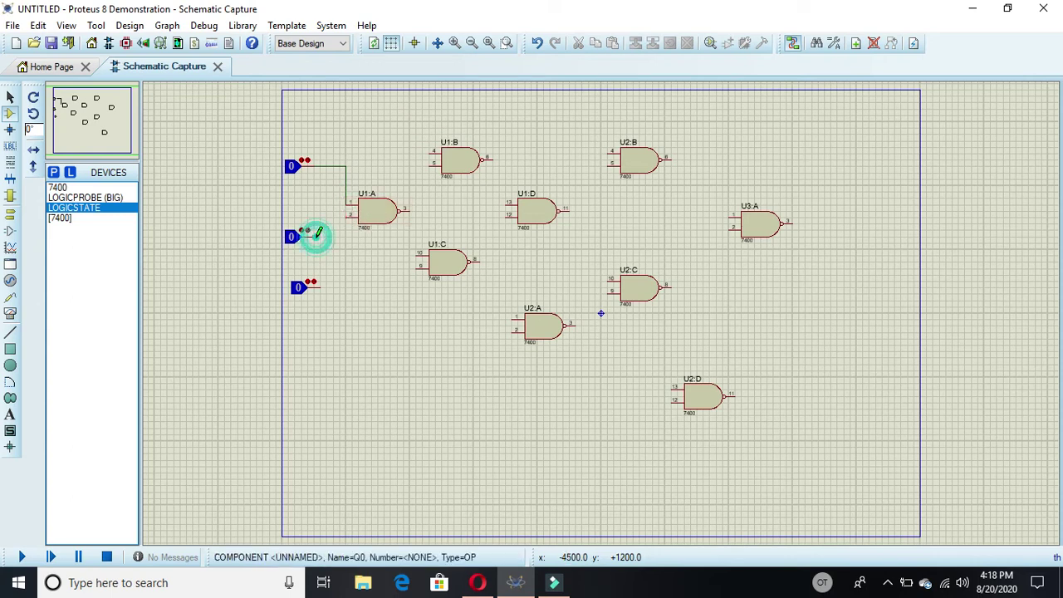
left_click(348, 217)
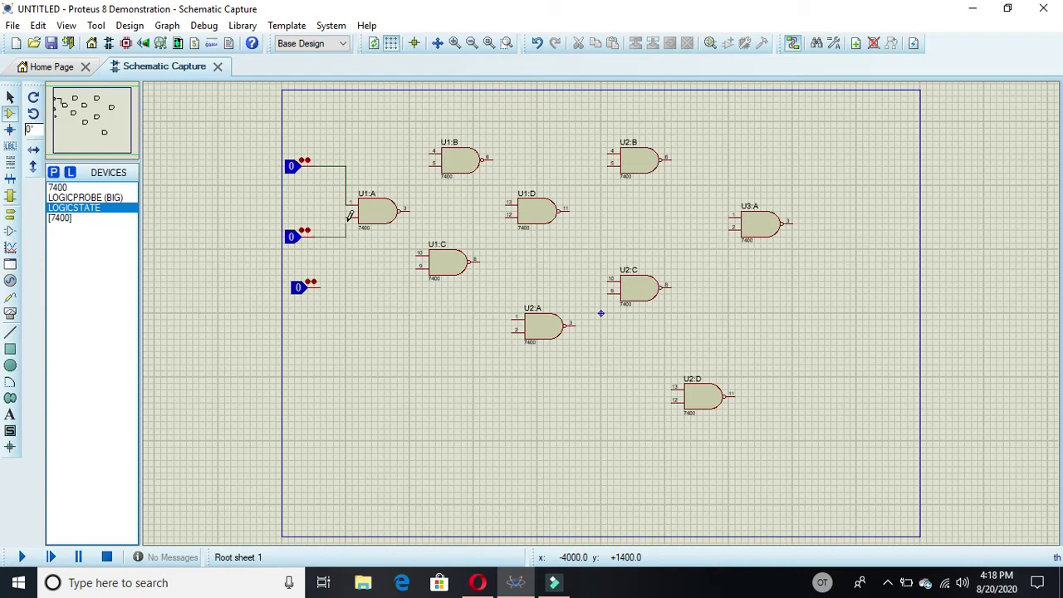
left_click(350, 216)
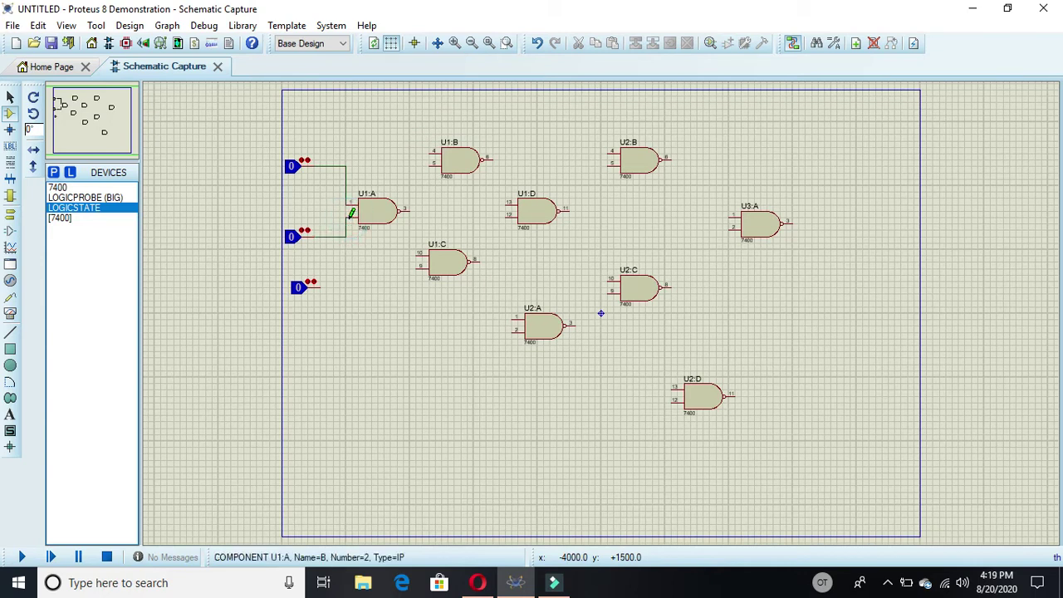
left_click(330, 234)
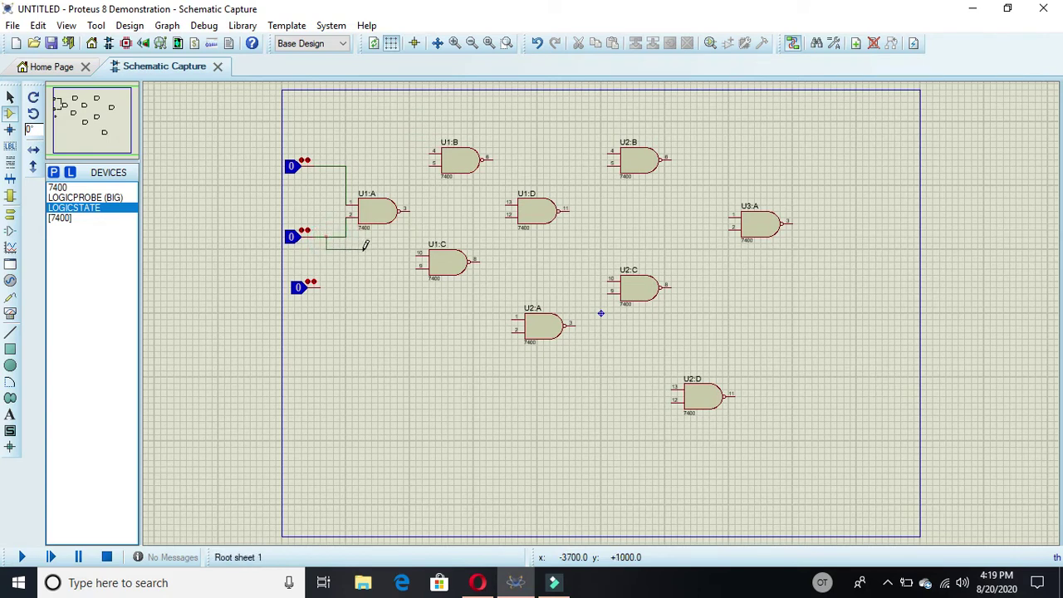
left_click(418, 264)
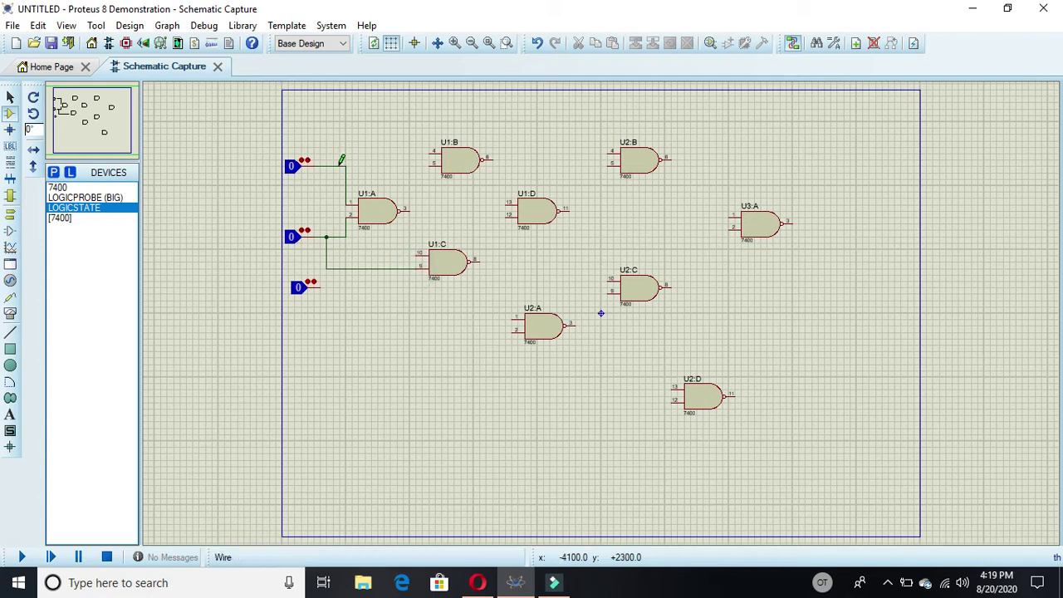
Branch the upper logic state's wire to U1:B pin 4, and wire U1:A output pin 3 to U1:B pin 5.
left_click(339, 163)
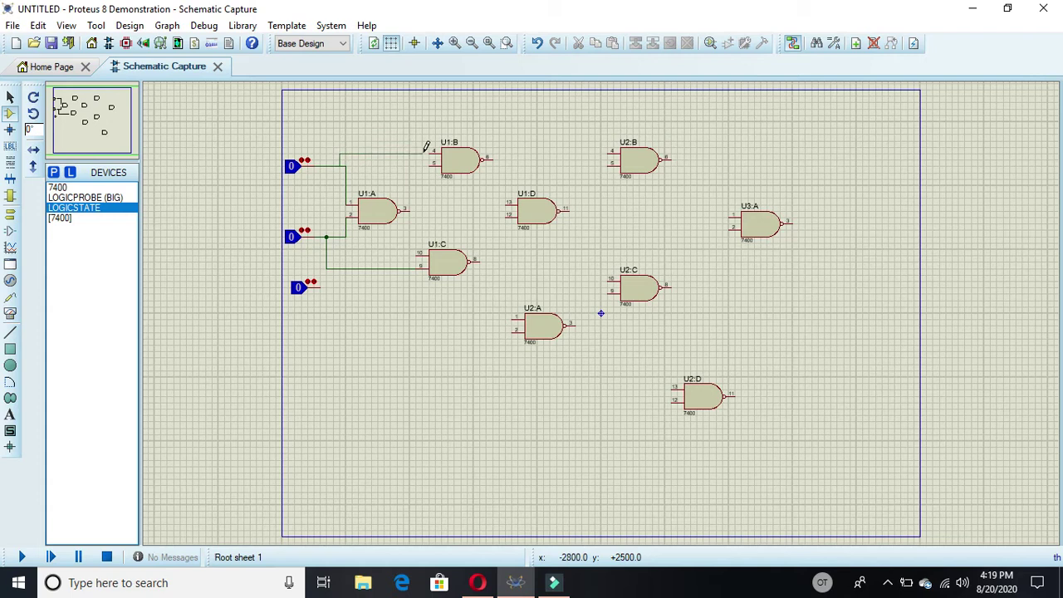
left_click(431, 148)
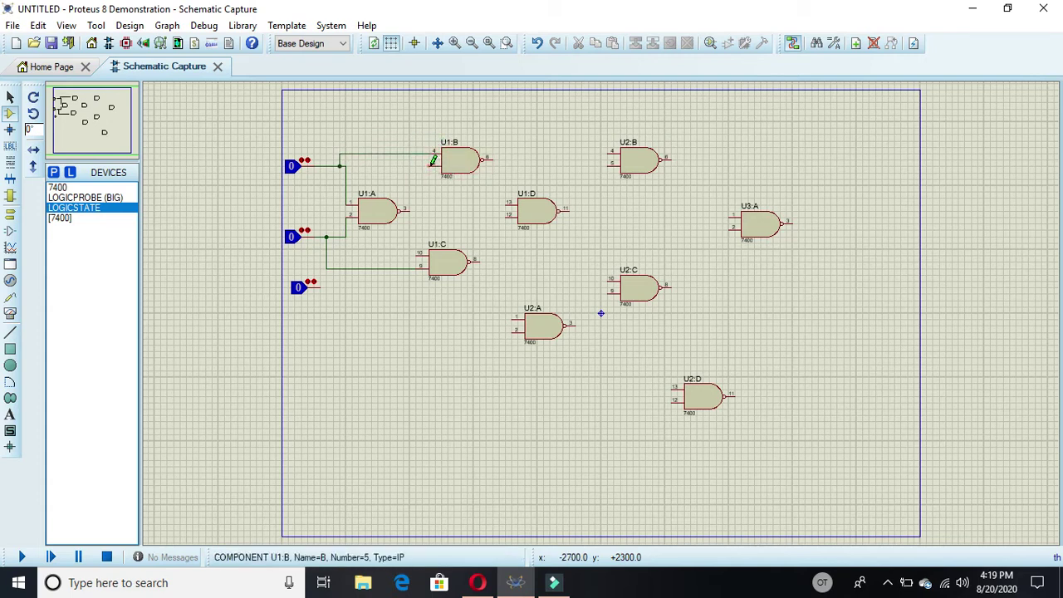
left_click(430, 163)
left_click(408, 210)
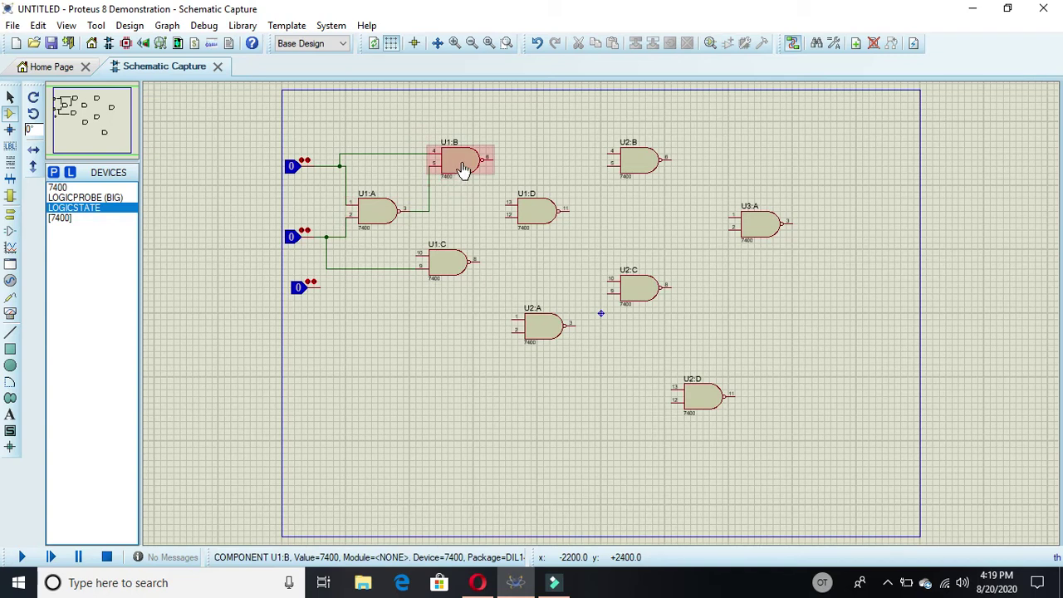
Branch U1:A's output wire to U1:C pin 10, and wire the lower logic state to U2:A pin 2.
left_click(430, 211)
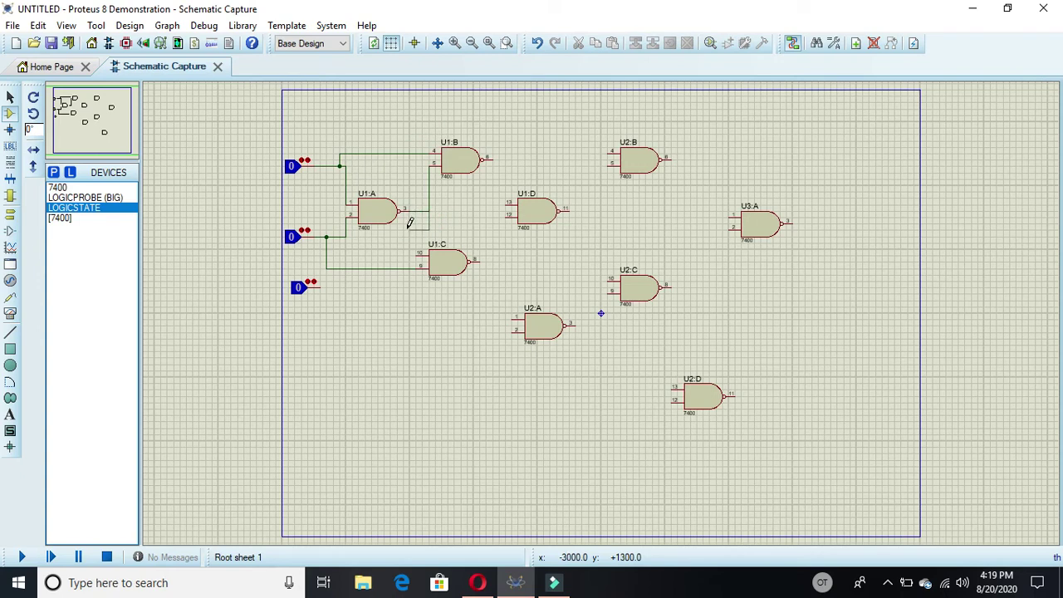
left_click(410, 237)
left_click(414, 252)
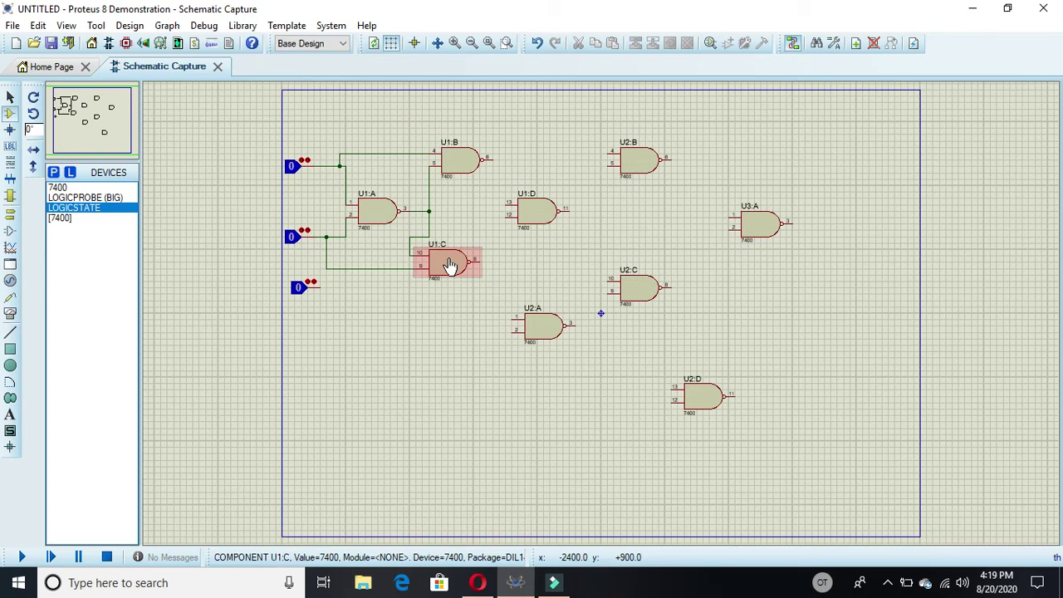
left_click(321, 286)
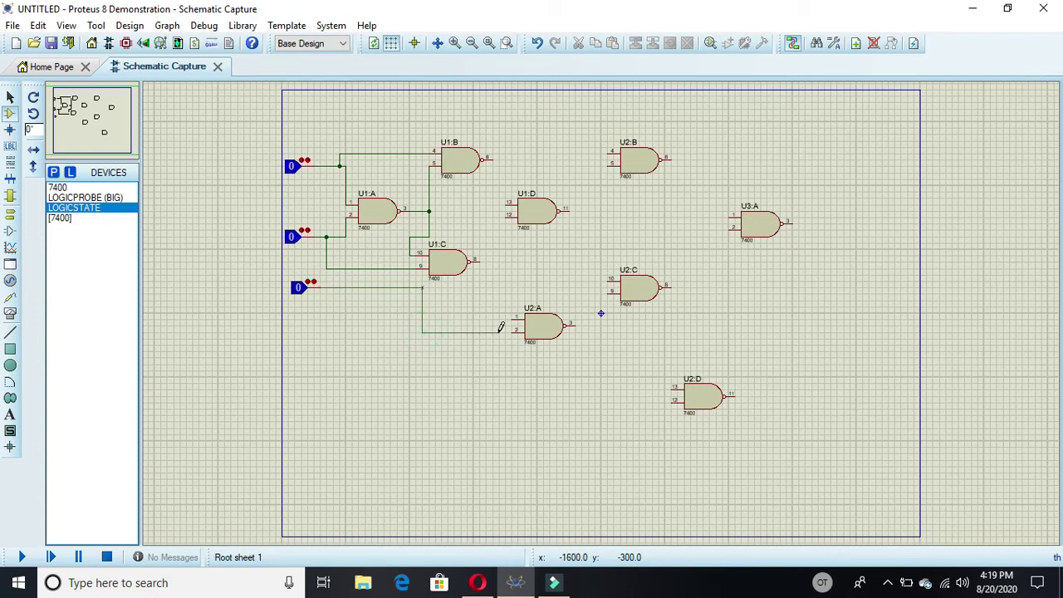
left_click(511, 329)
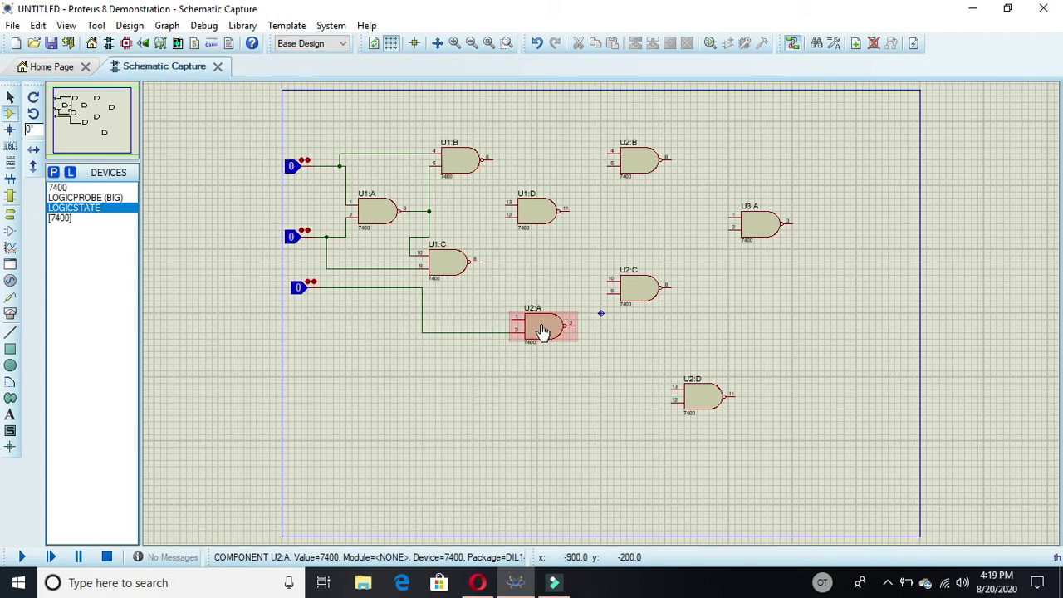
Wire U1:B output pin 6 to U1:D pin 13, and U1:C output pin 8 to U1:D pin 12.
left_click(496, 157)
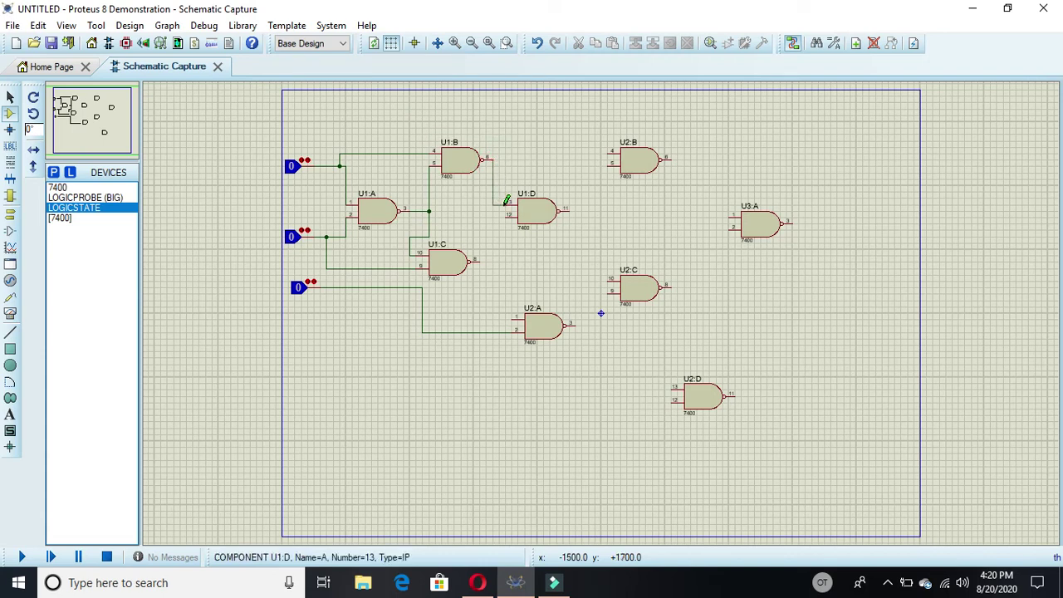
left_click(506, 200)
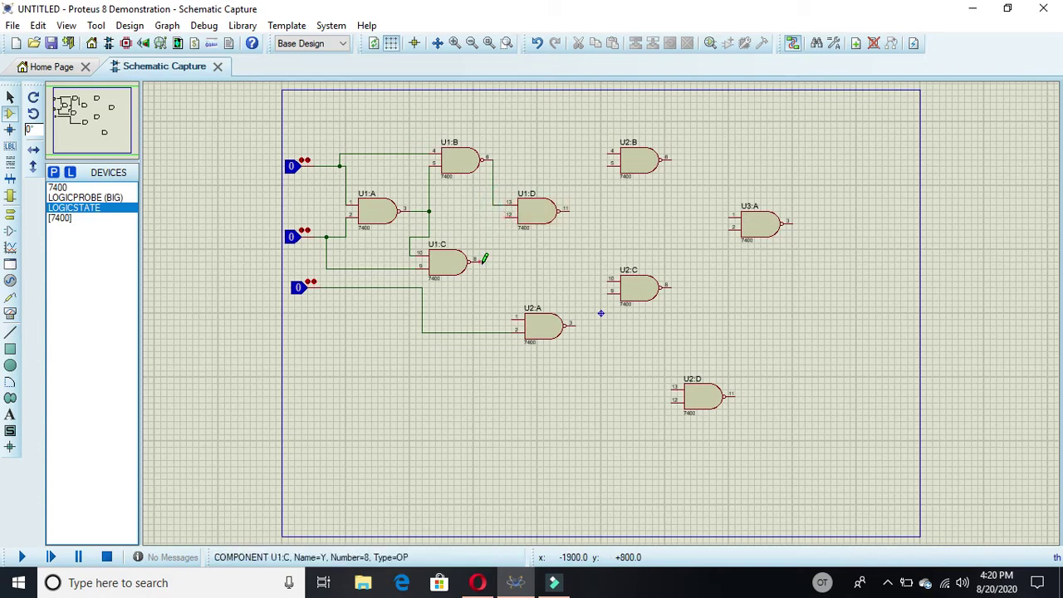
left_click(484, 259)
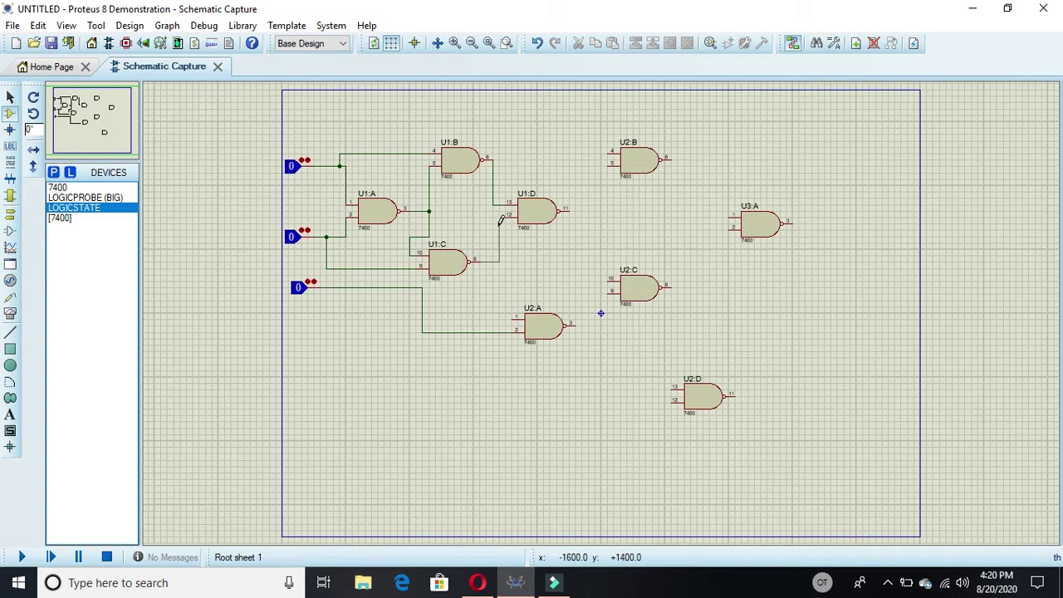
left_click(498, 216)
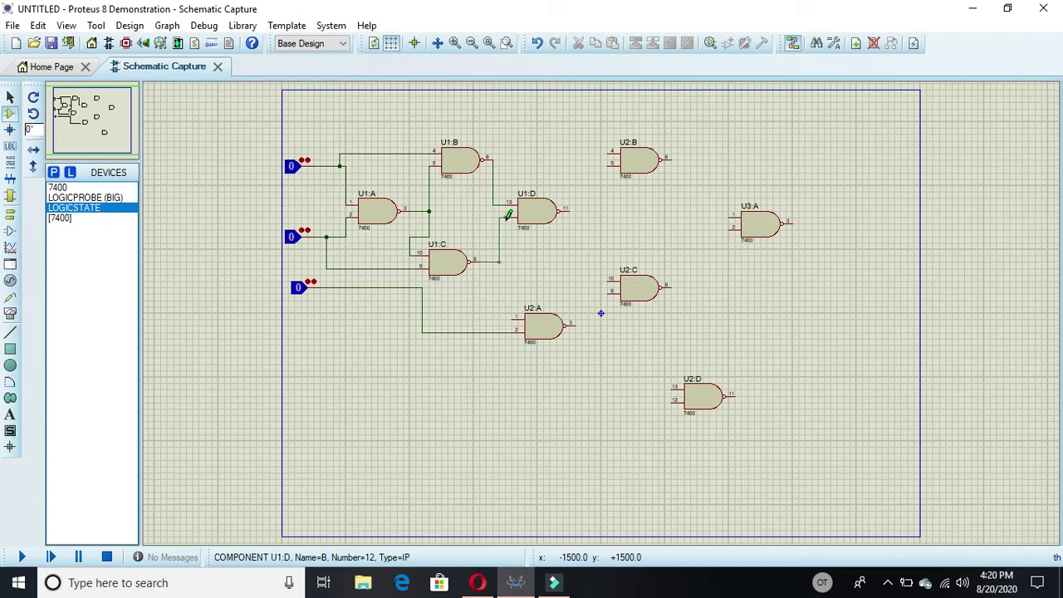
left_click(510, 215)
Wire U1:D output pin 11 to both U2:B pin 4 and U2:A pin 1.
left_click(569, 209)
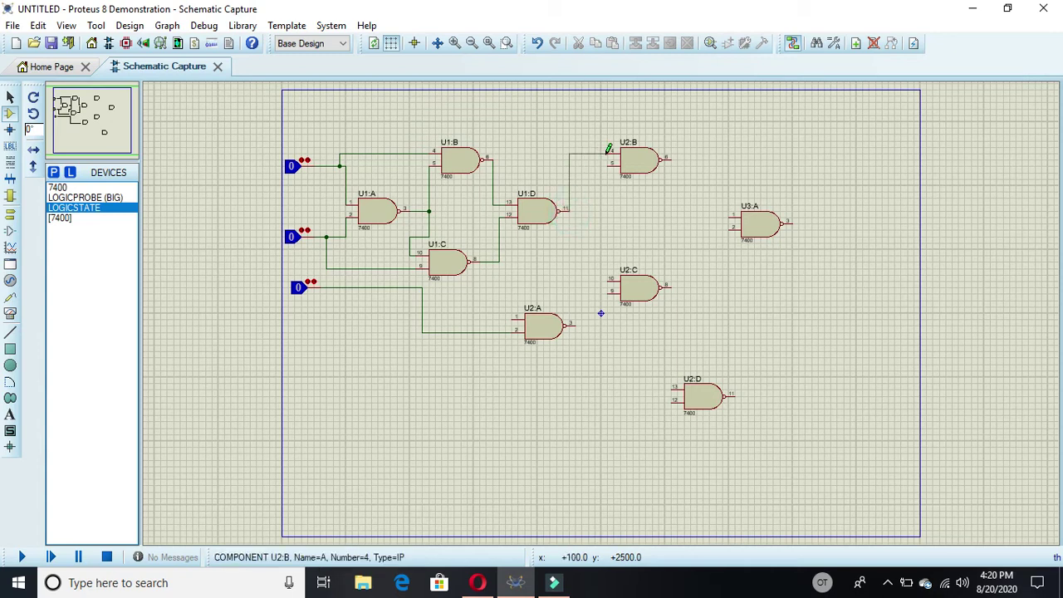
left_click(606, 153)
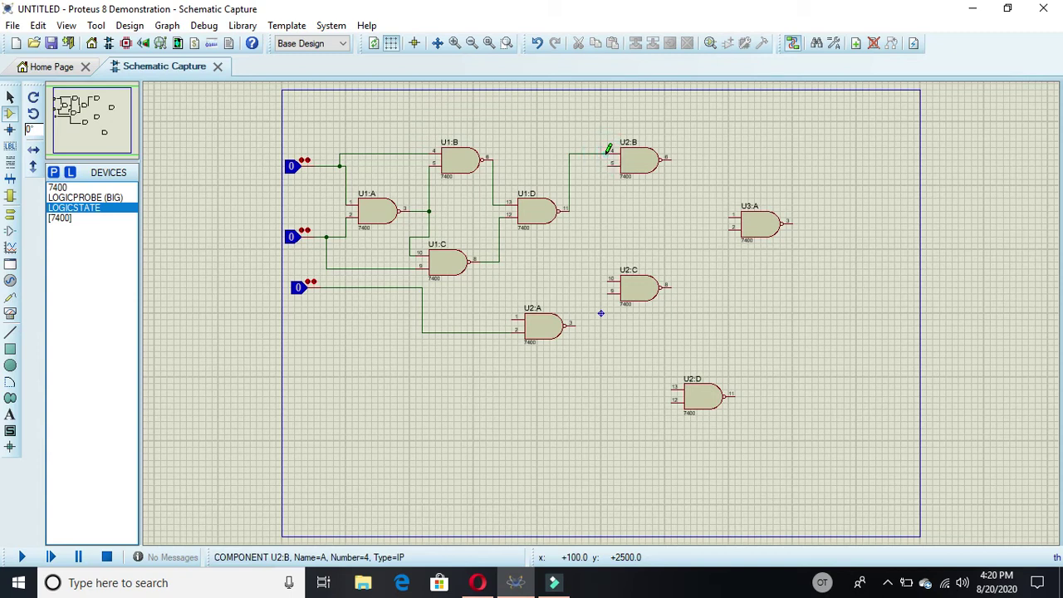
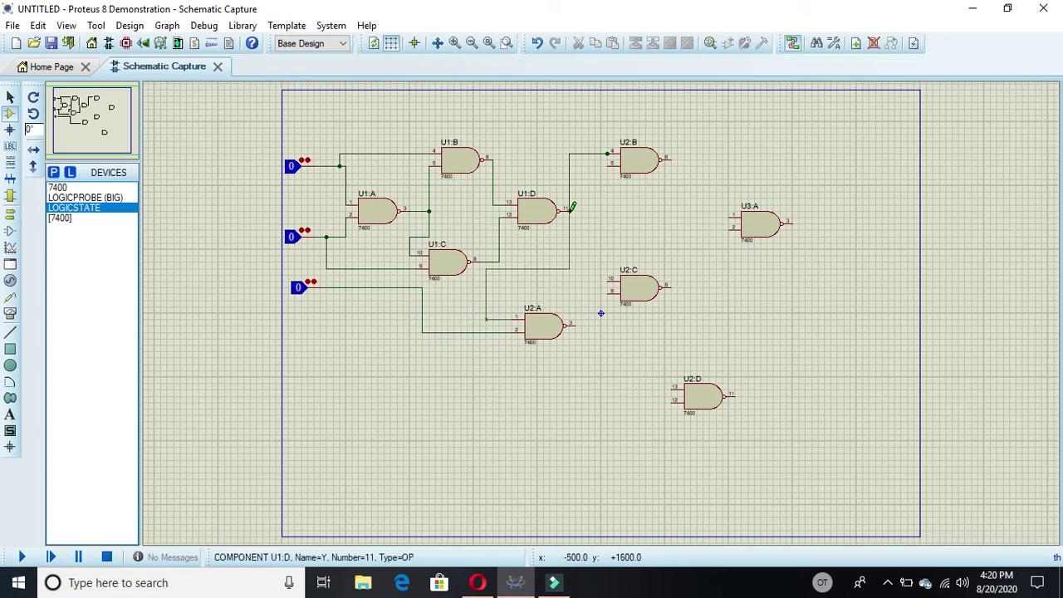
left_click(570, 210)
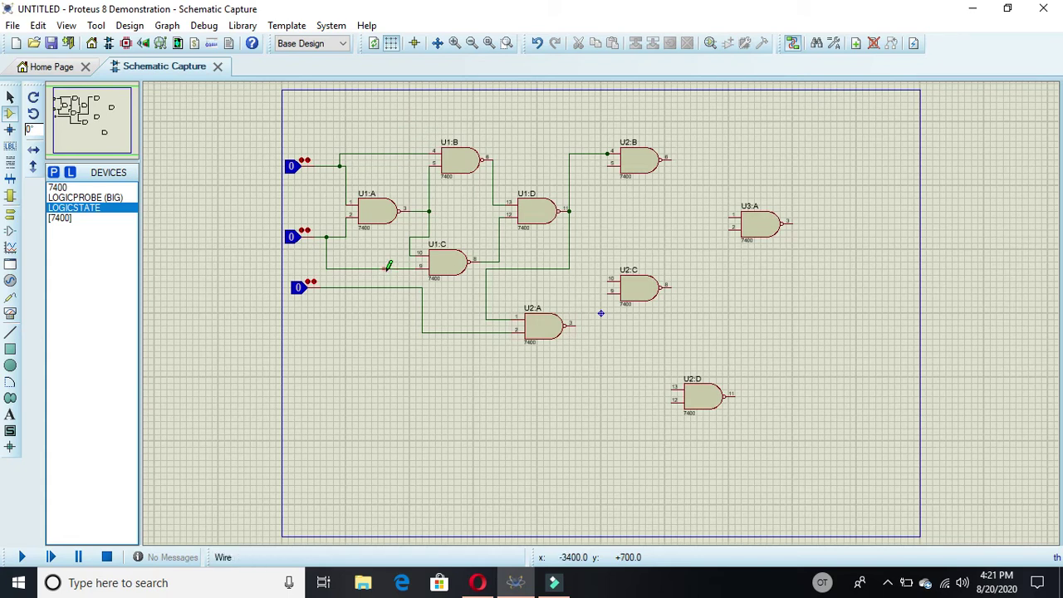
Branch the wire at U1:C pin 10 to U2:D pin 12, and wire U2:B pin 5 to U2:C pin 10.
left_click(412, 247)
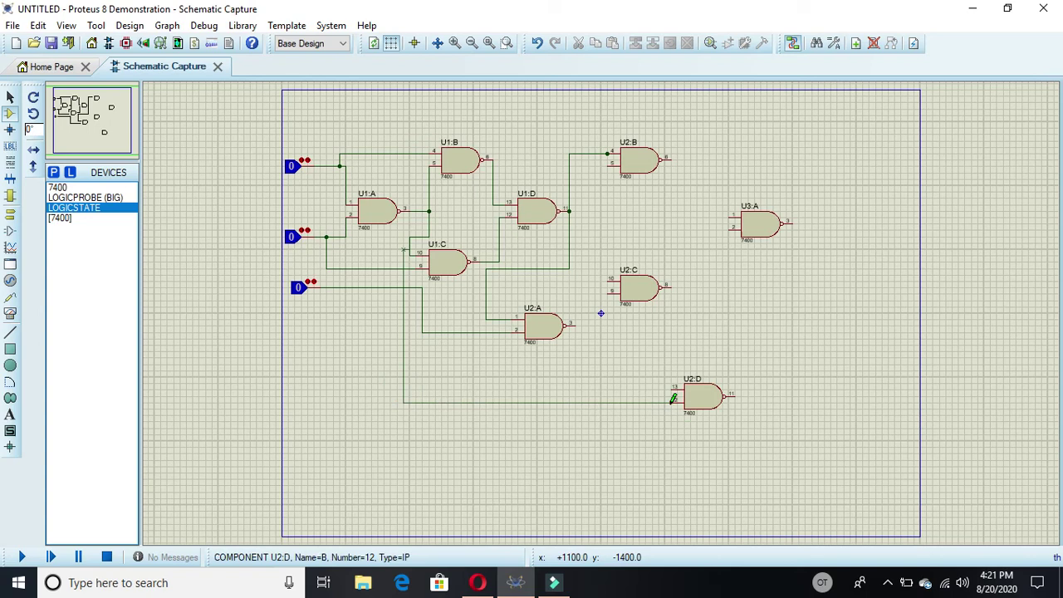
left_click(671, 402)
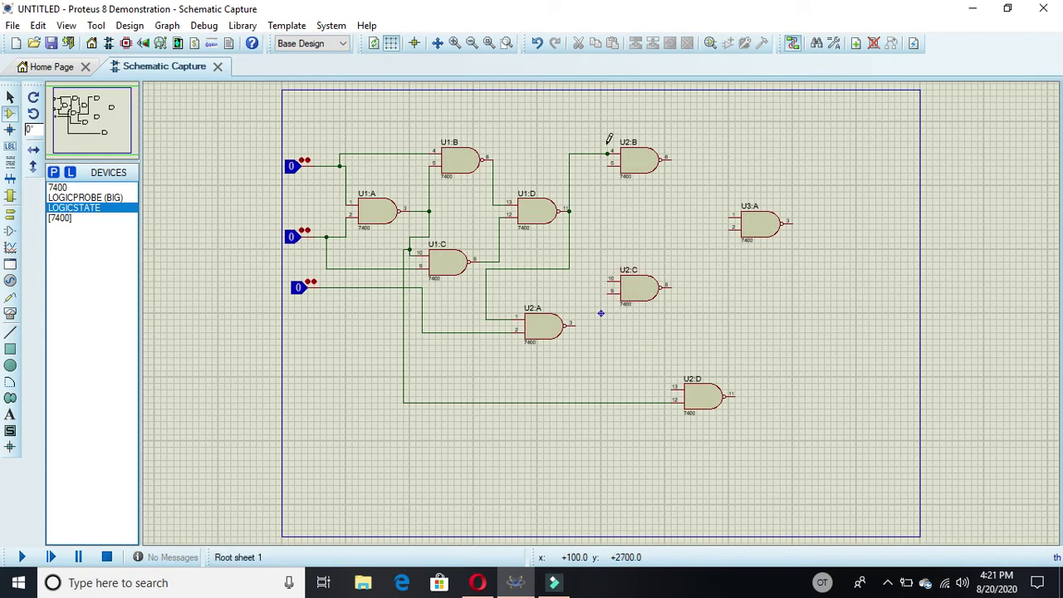
left_click(609, 166)
left_click(609, 279)
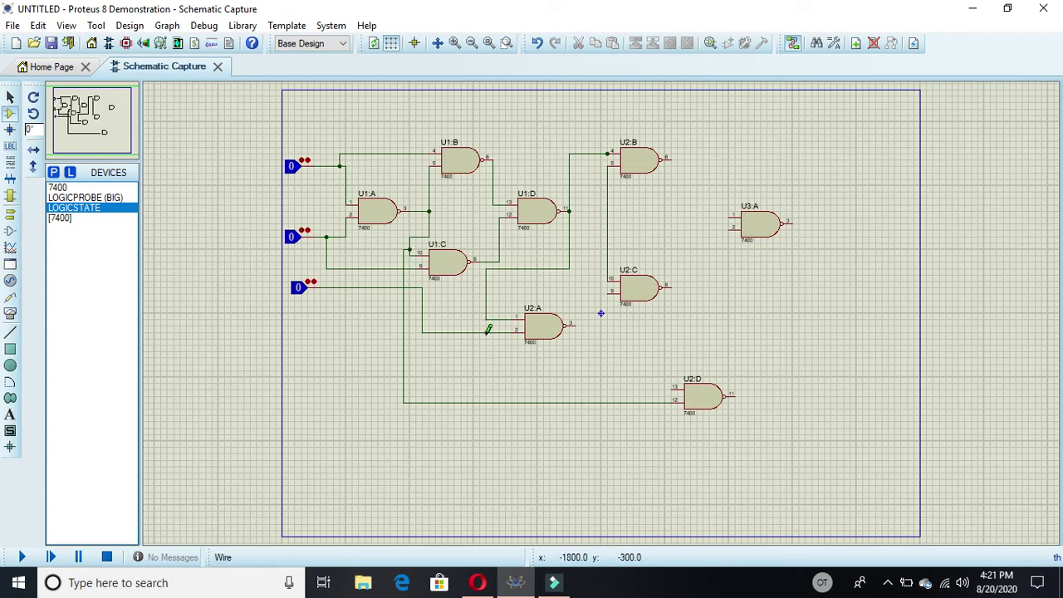
Branch the lower logic state's wire to U2:C pin 9, and the wire above U2:C pin 10 to U2:D pin 13.
left_click(487, 332)
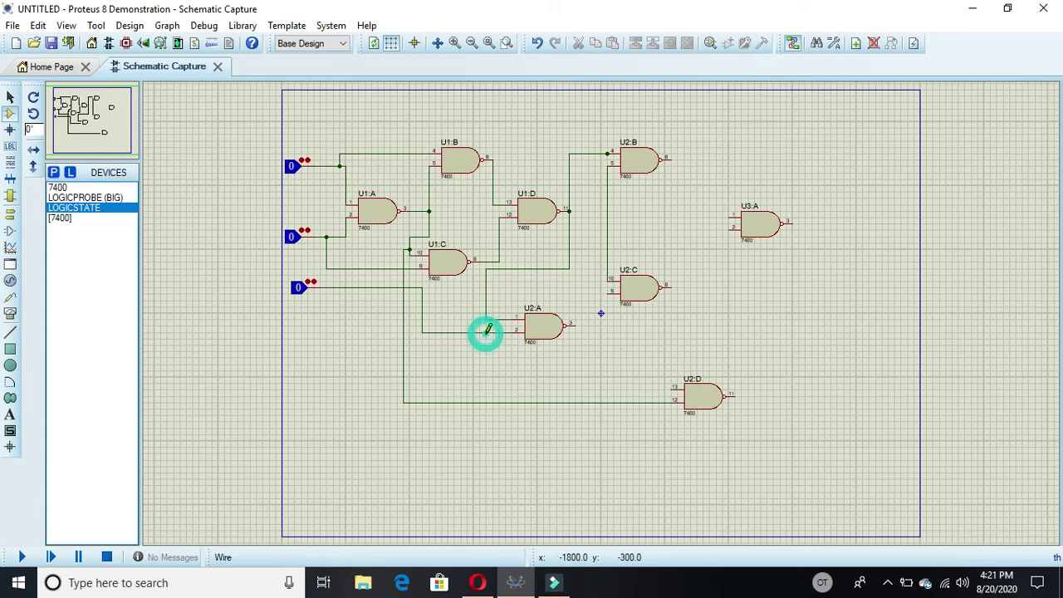
left_click(597, 349)
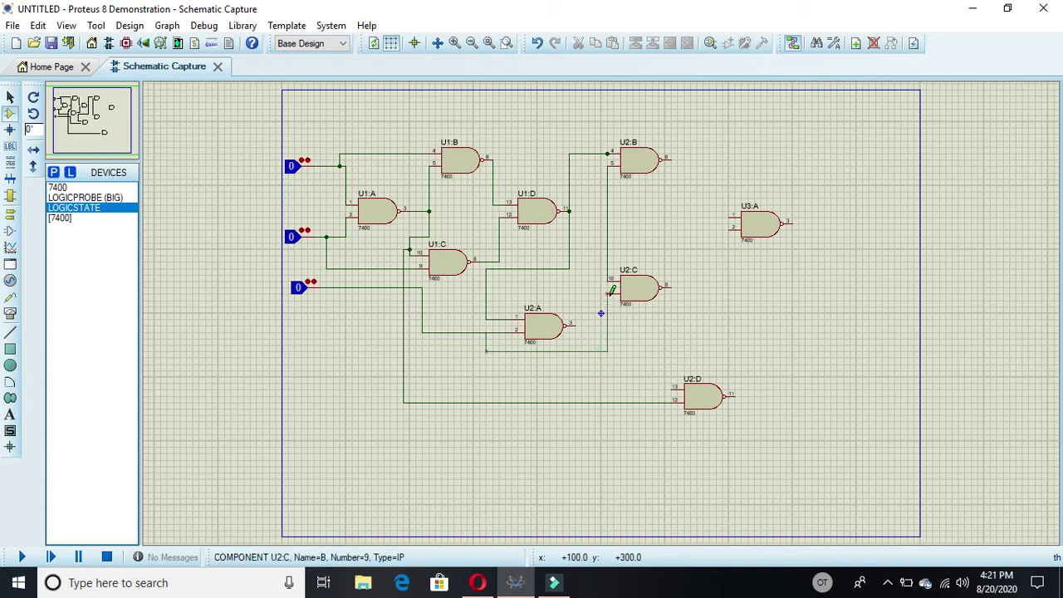
left_click(610, 292)
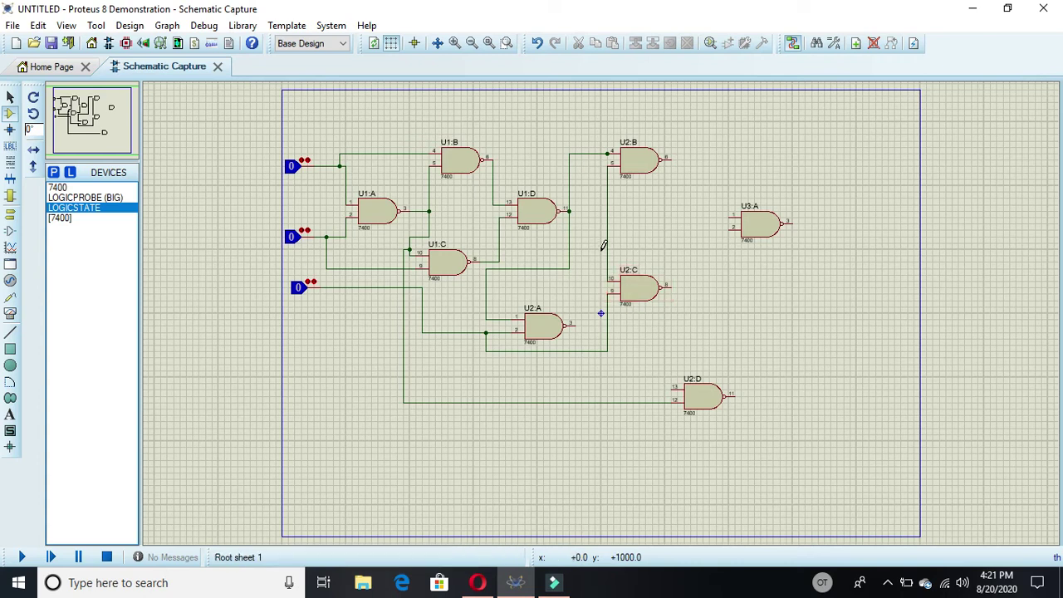
left_click(607, 267)
left_click(594, 380)
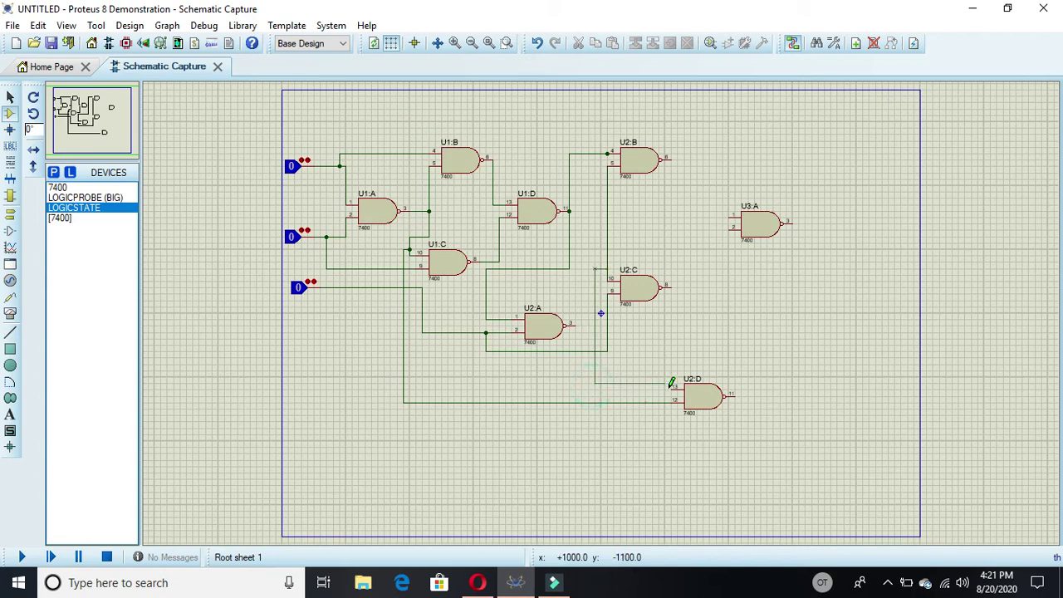
left_click(672, 387)
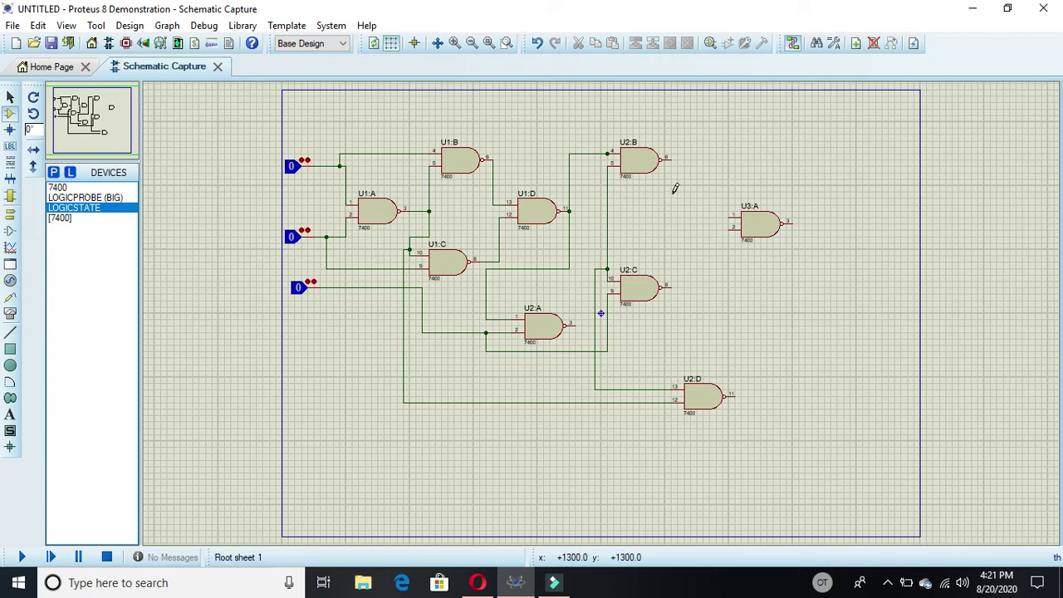
Wire U2:B output pin 6 to U3:A pin 1, and U2:C output pin 8 to U3:A pin 2.
left_click(673, 157)
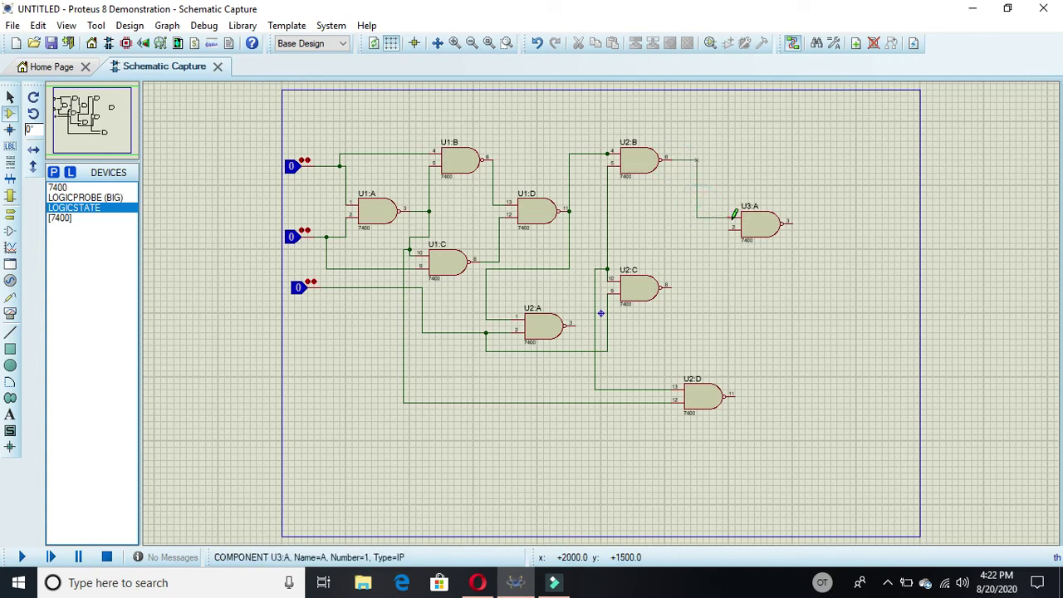
left_click(731, 216)
left_click(671, 286)
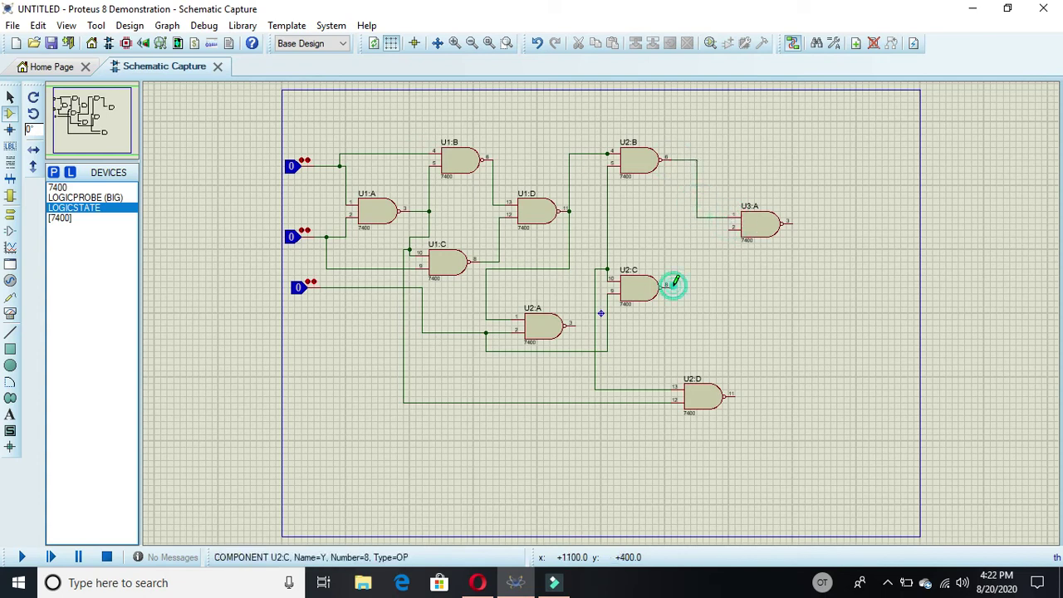
left_click(731, 225)
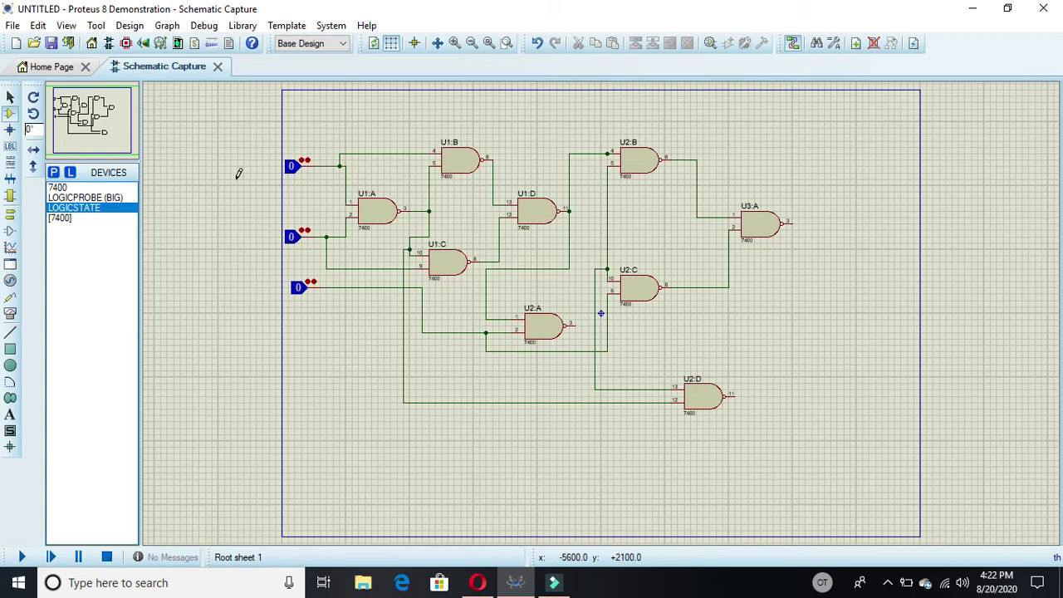
Place two LOGICPROBE (BIG) probes beyond the U3:A and U2:D outputs, and wire the upper probe to U3:A pin 3.
left_click(101, 198)
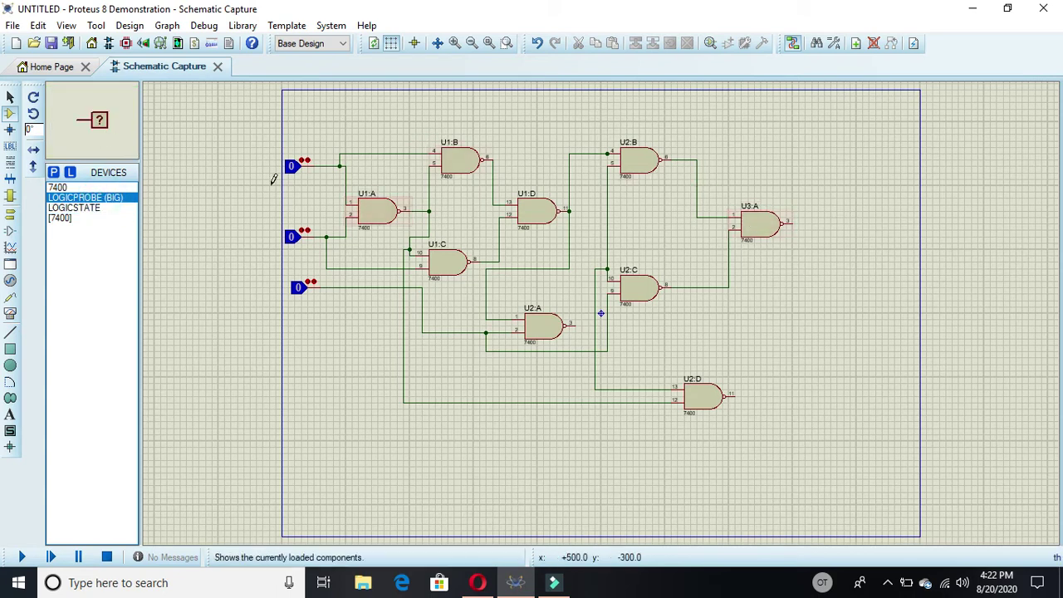
left_click(854, 218)
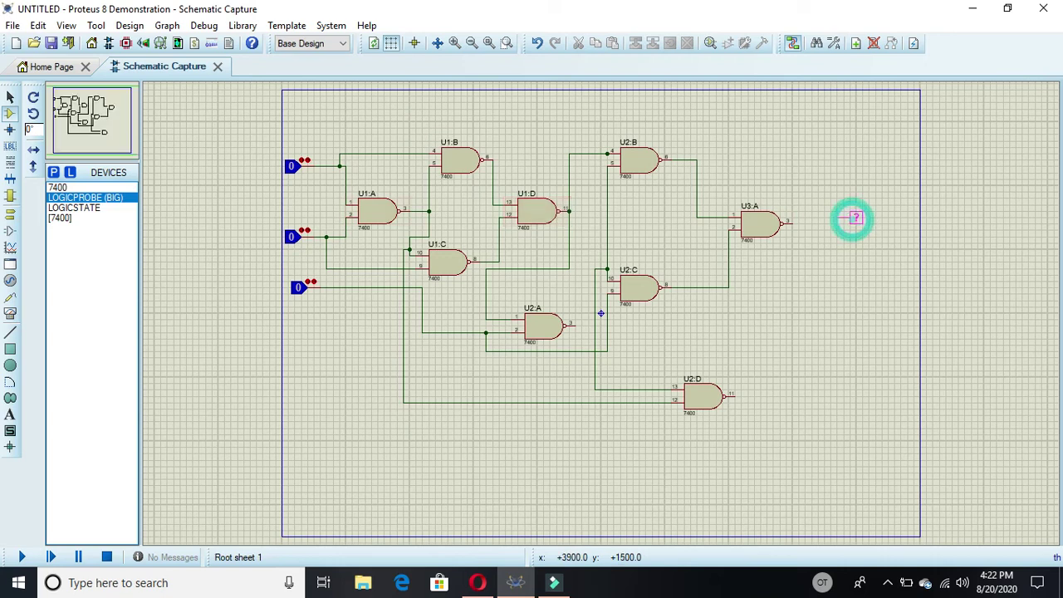
left_click(844, 222)
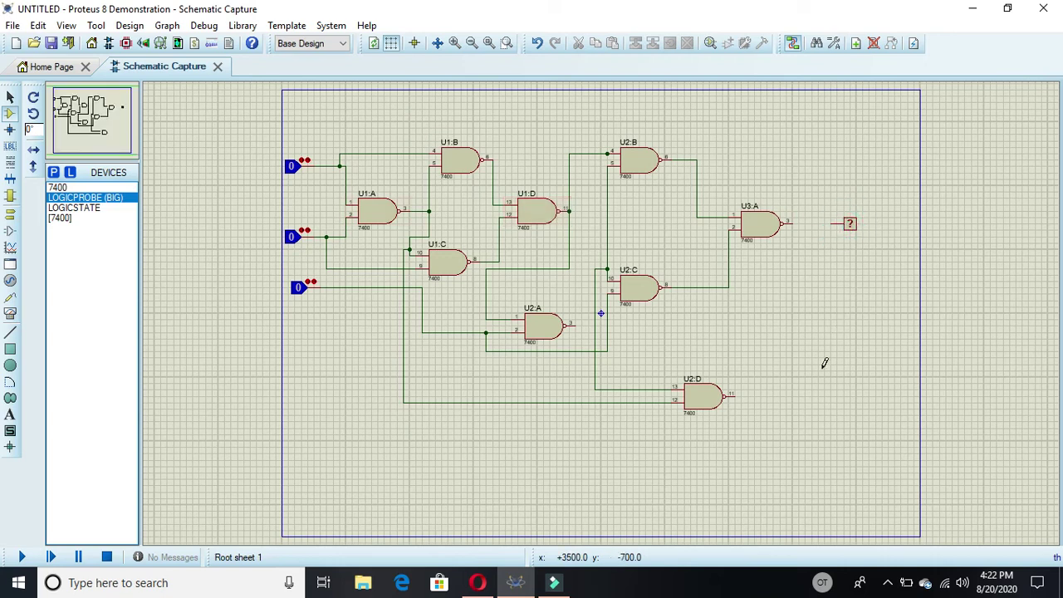
left_click(819, 395)
left_click(819, 402)
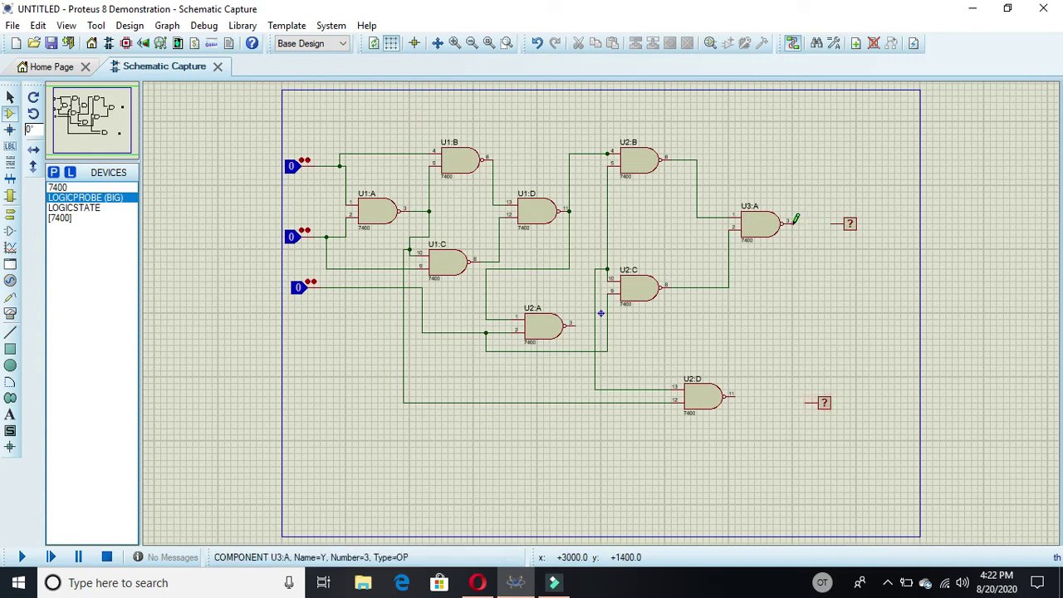
left_click(793, 223)
left_click(831, 224)
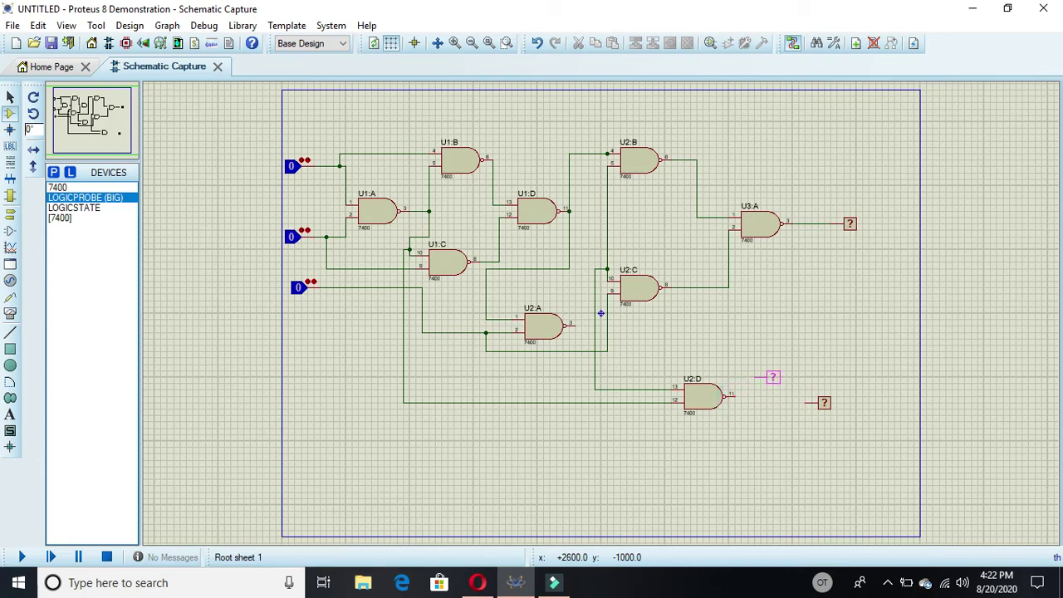
left_click(814, 352)
left_click_drag(792, 333, 841, 360)
key("Delete")
Wire U2:D output pin 11 to the lower logic probe, and start the simulation.
left_click(737, 393)
left_click(803, 403)
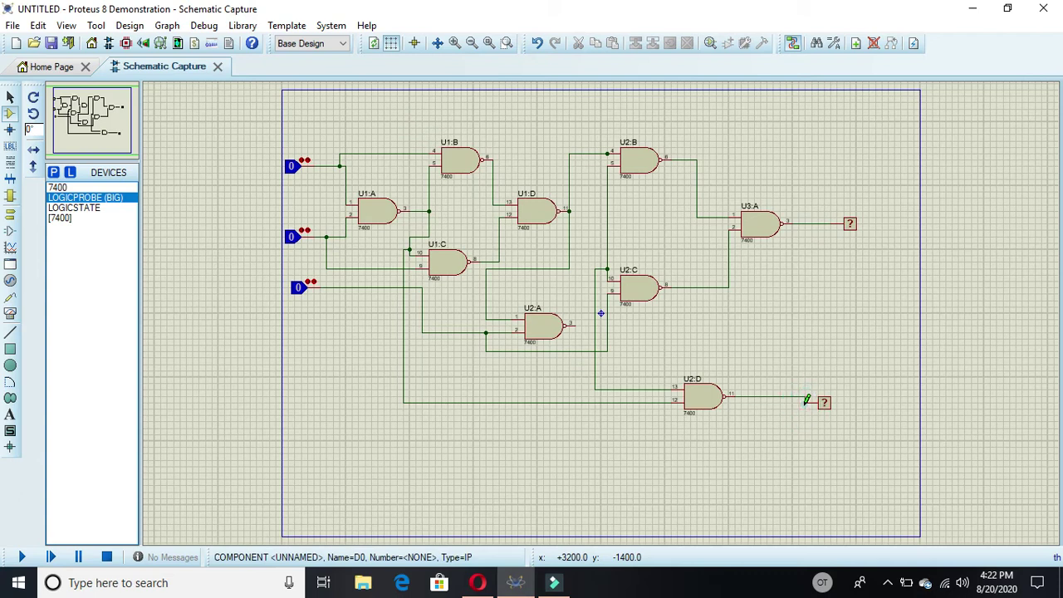
left_click(22, 557)
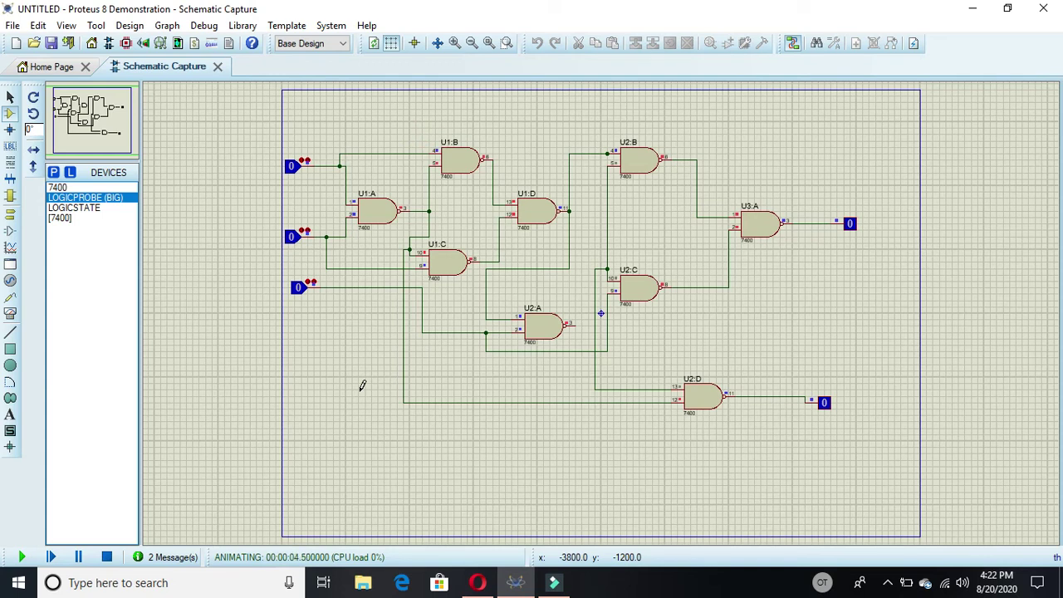
Test the running circuit with the middle input at 1, the lower at 1, and both at 1, returning both to 0.
left_click(297, 239)
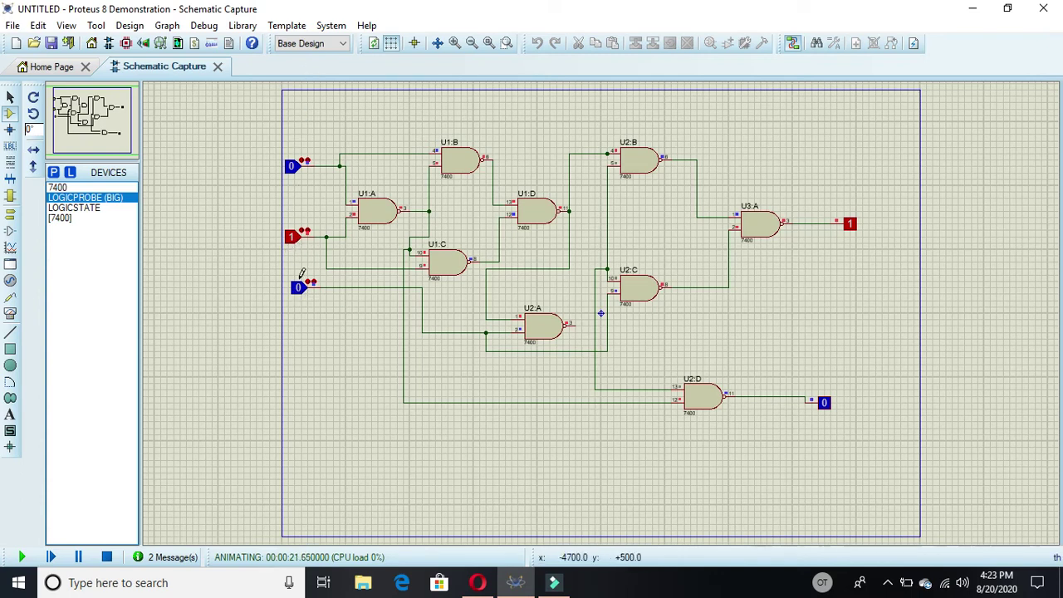
left_click(292, 237)
left_click(293, 240)
left_click(301, 290)
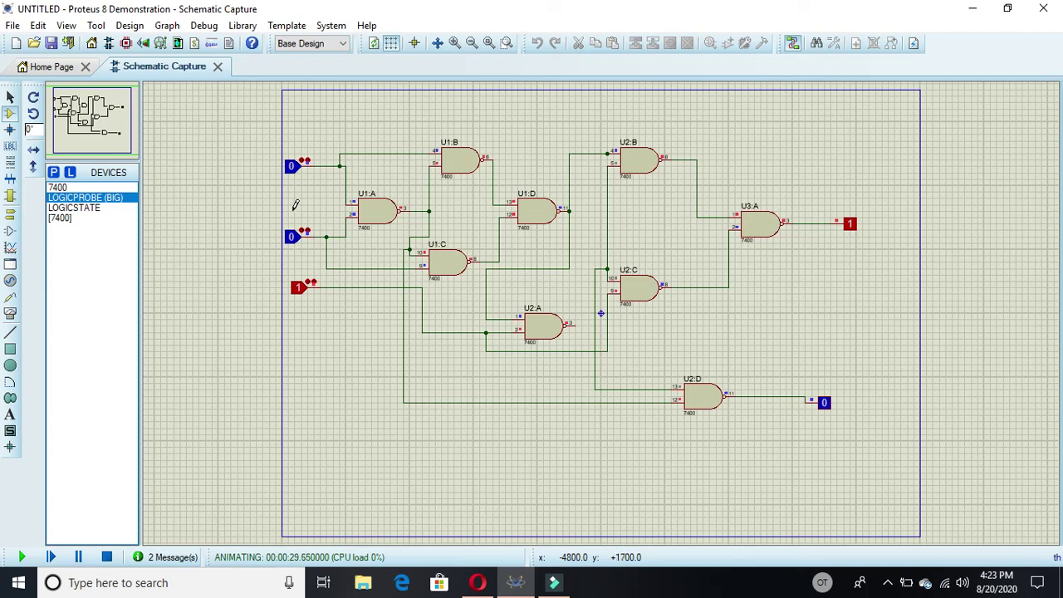
left_click(290, 237)
left_click(293, 238)
left_click(299, 289)
Set the upper input to 1 and test it alone, with the lower input, with the middle input, and with all three at 1.
left_click(292, 166)
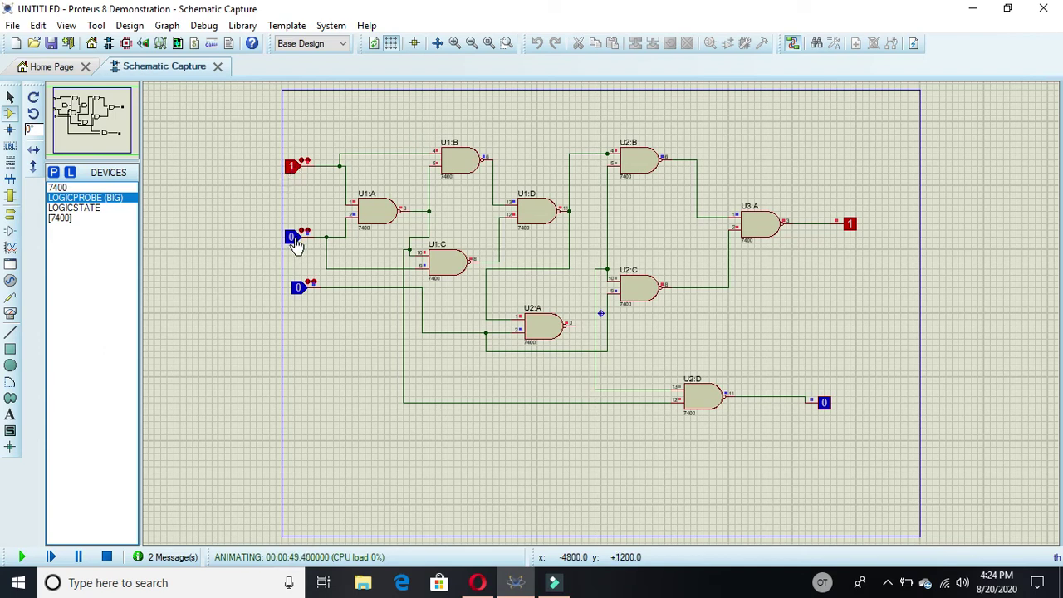
left_click(303, 295)
left_click(299, 289)
left_click(291, 241)
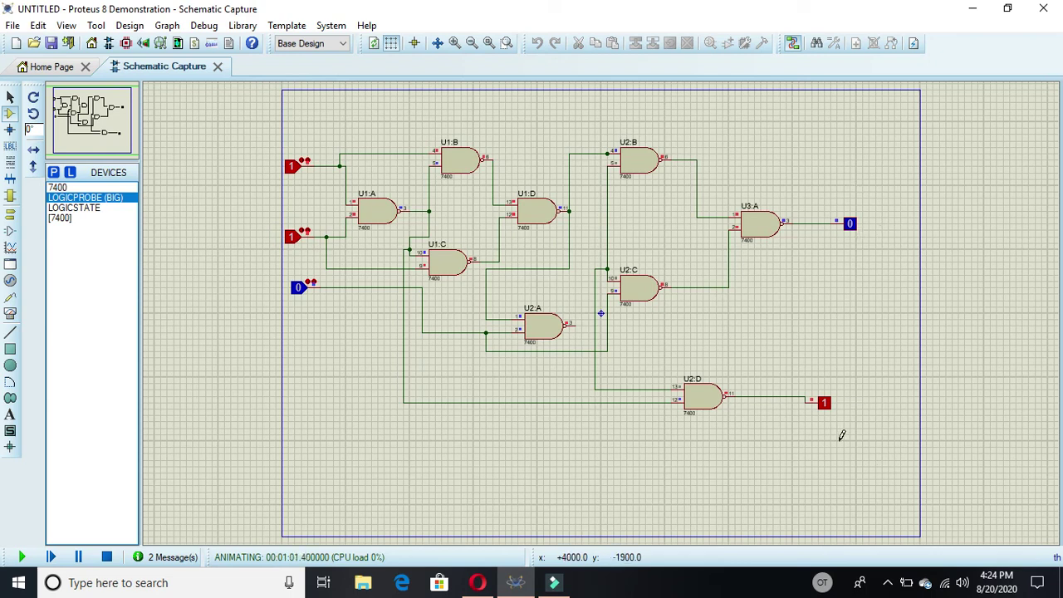
left_click(297, 288)
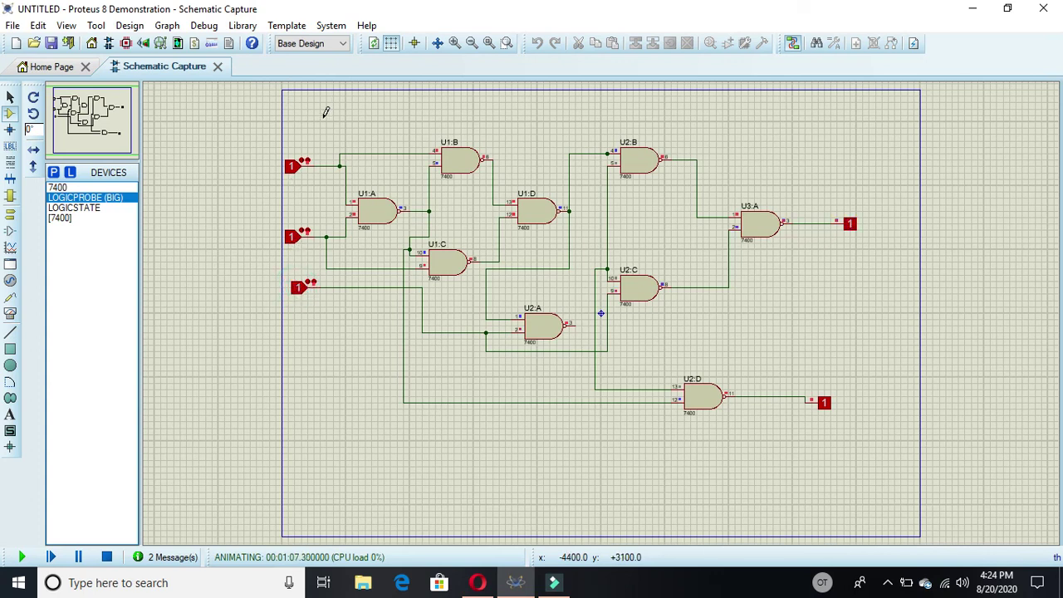